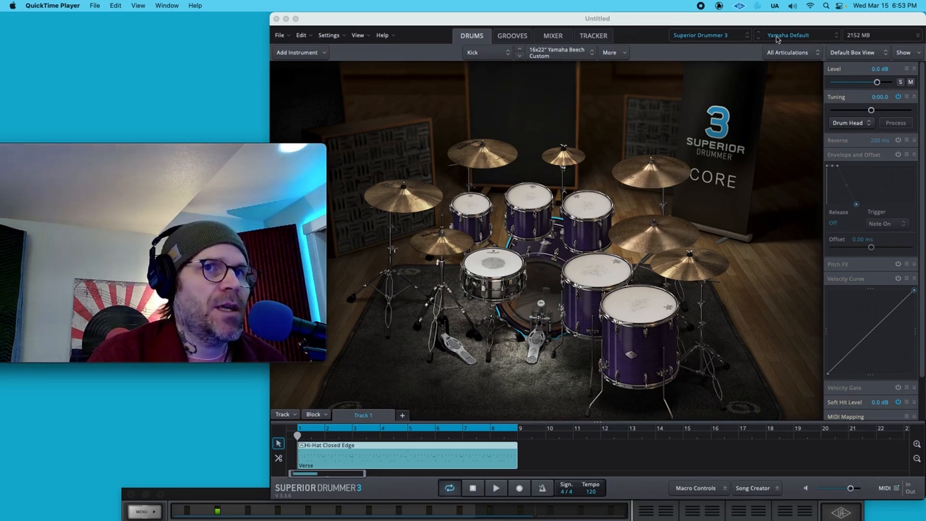
pyautogui.click(664, 22)
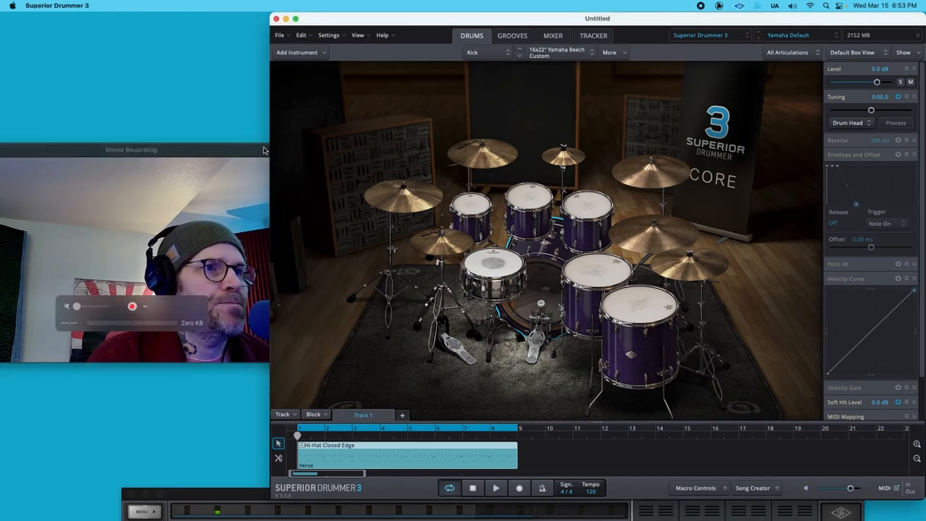
pyautogui.click(265, 150)
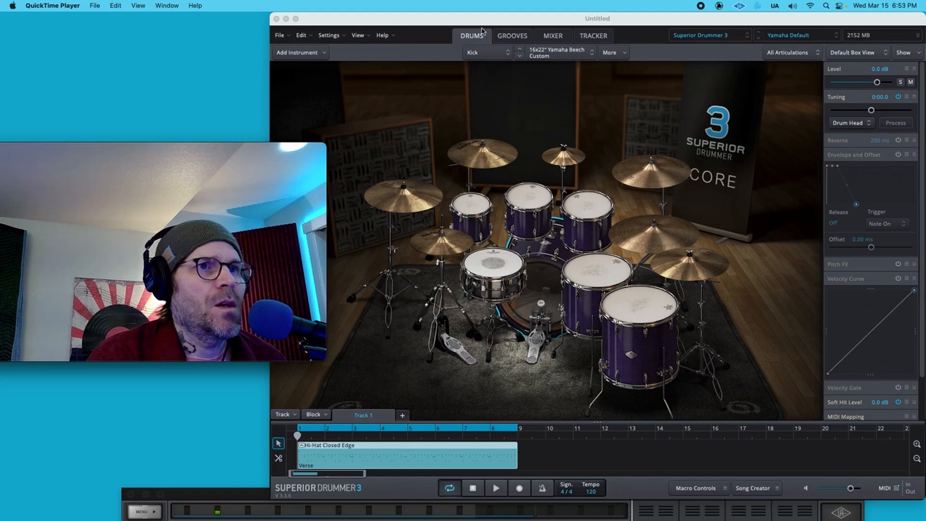
pyautogui.click(172, 6)
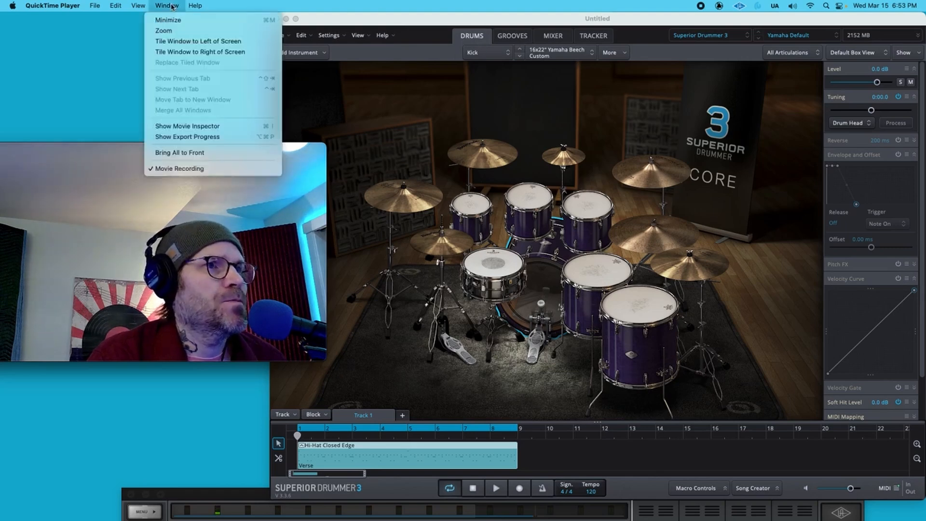
pyautogui.click(171, 6)
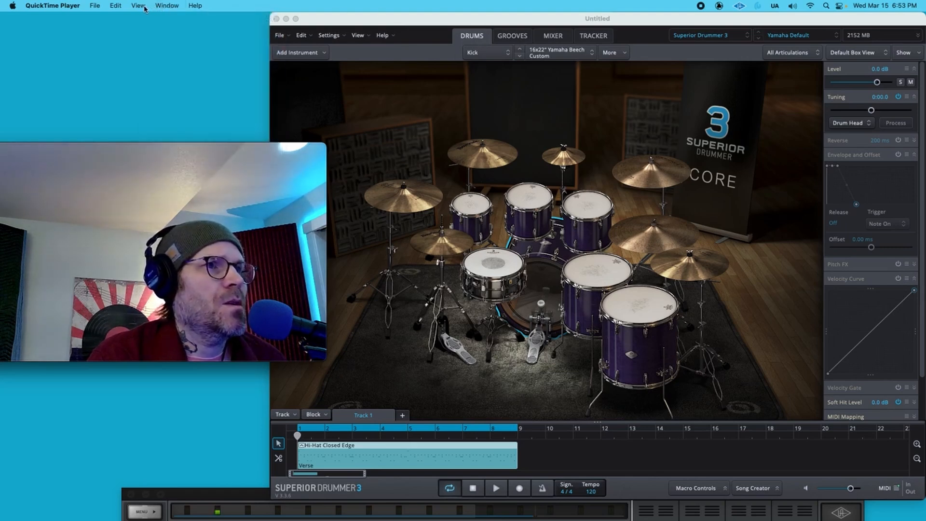
pyautogui.click(138, 6)
pyautogui.click(153, 57)
pyautogui.click(337, 21)
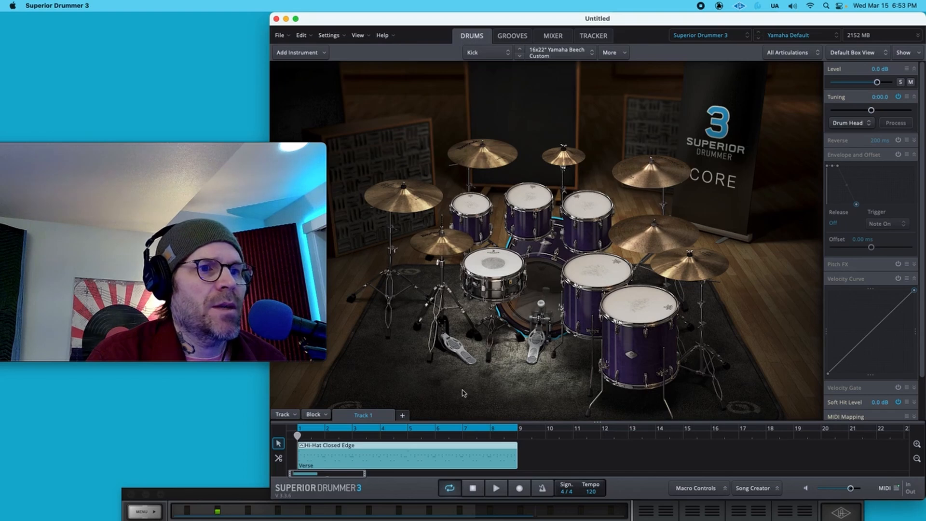
pyautogui.click(496, 489)
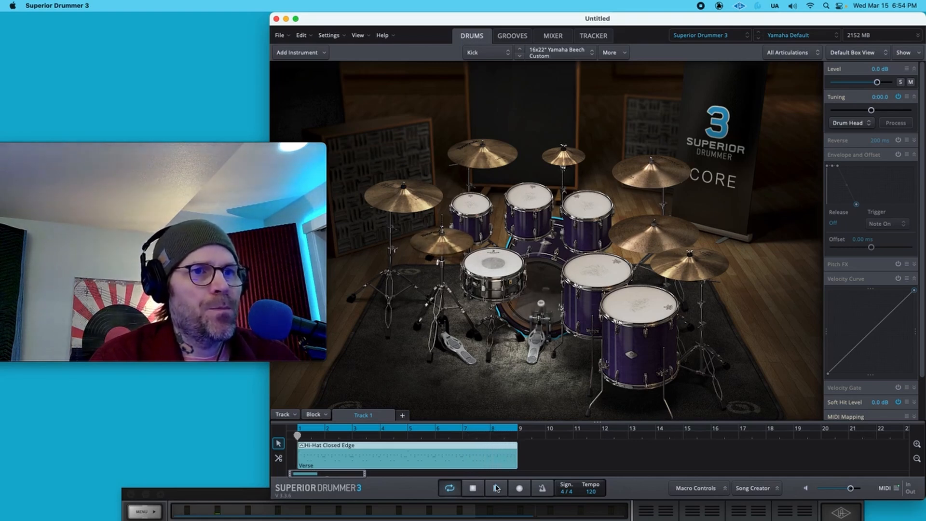
pyautogui.click(496, 488)
# - Stack a 5x14" Noble & Cooley Star Series snare onto the selected snare's Center articulation
pyautogui.click(501, 269)
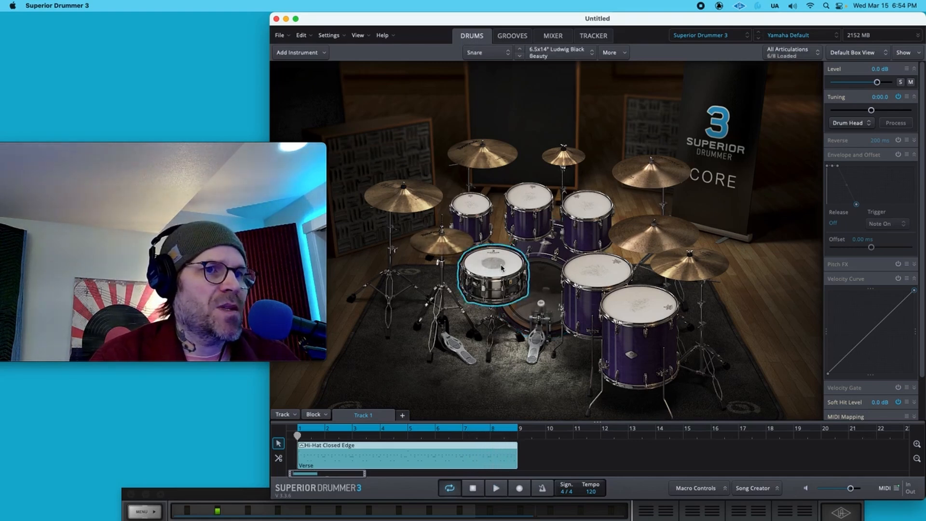
pyautogui.click(501, 268)
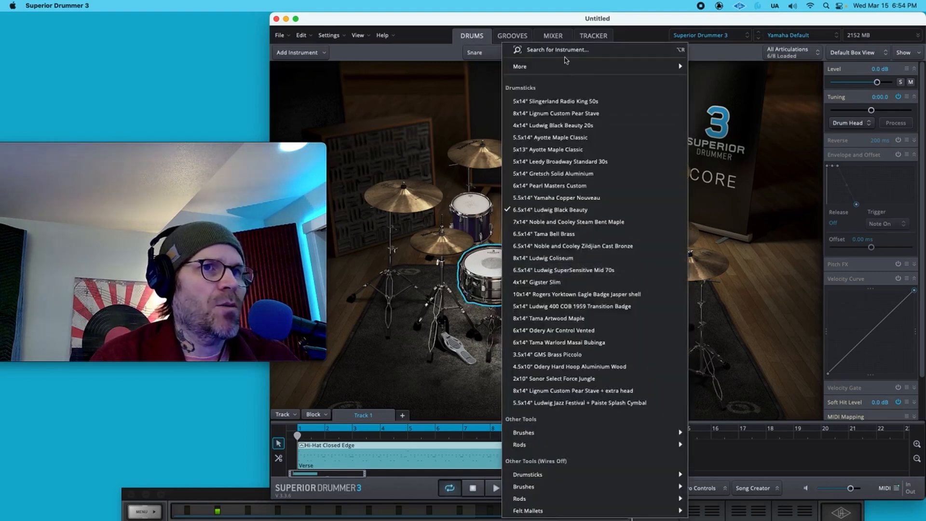
pyautogui.moveTo(567, 64)
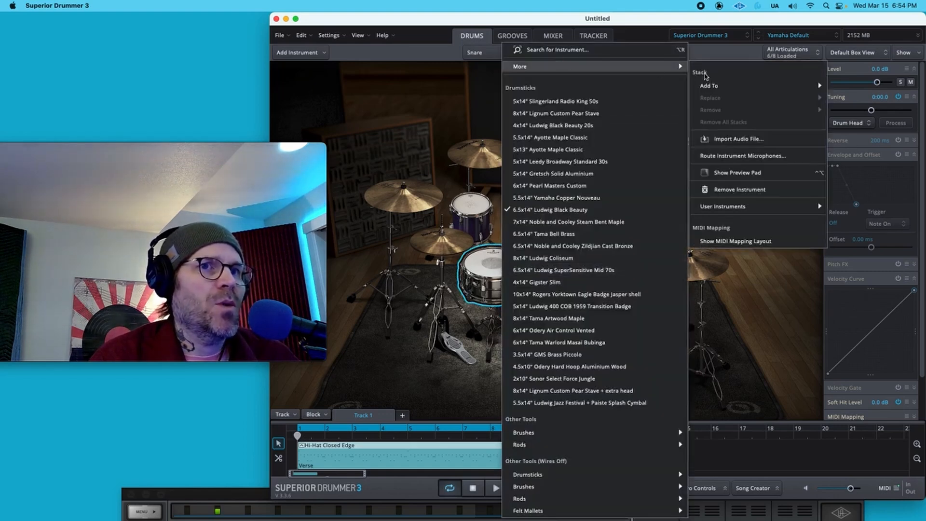
pyautogui.moveTo(715, 87)
pyautogui.click(642, 89)
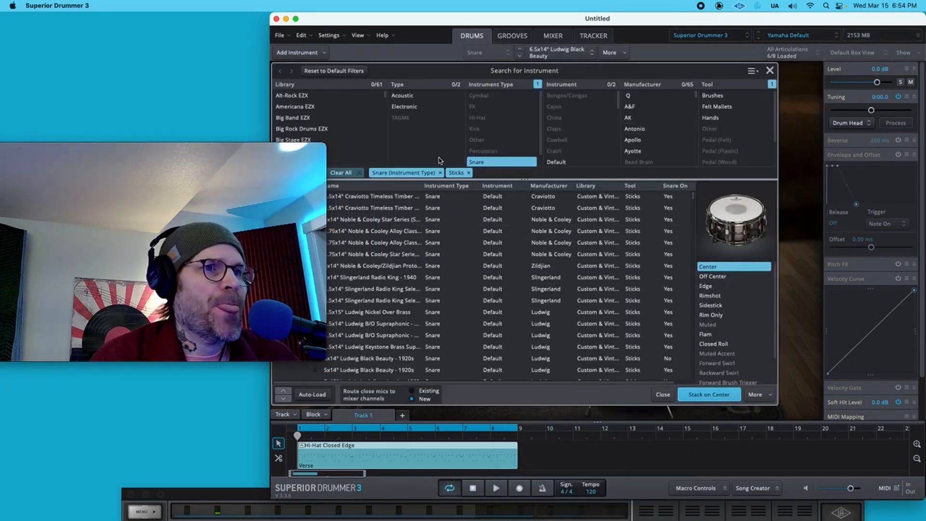
pyautogui.moveTo(460, 21); pyautogui.dragTo(493, 21)
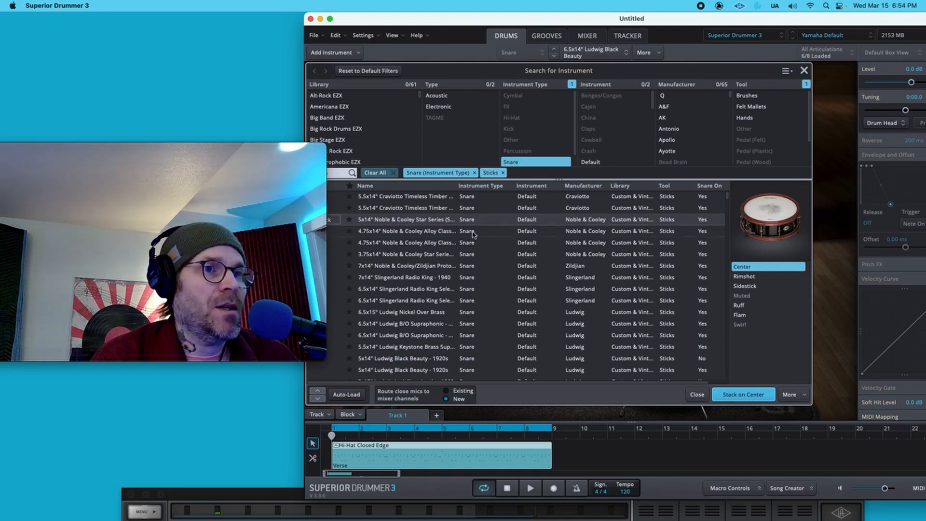
pyautogui.click(743, 394)
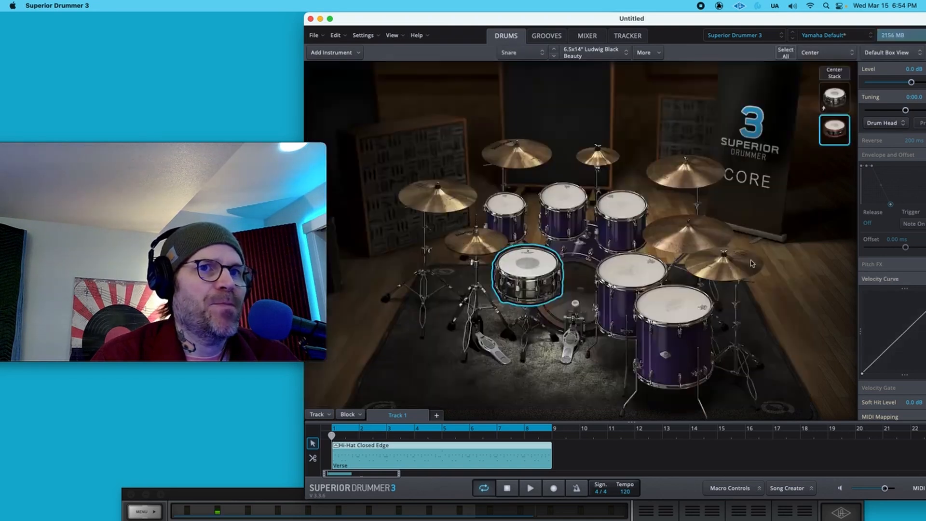
# - Play the groove and switch between the two snare layers of the Center stack to compare them
pyautogui.moveTo(755, 17); pyautogui.dragTo(726, 17)
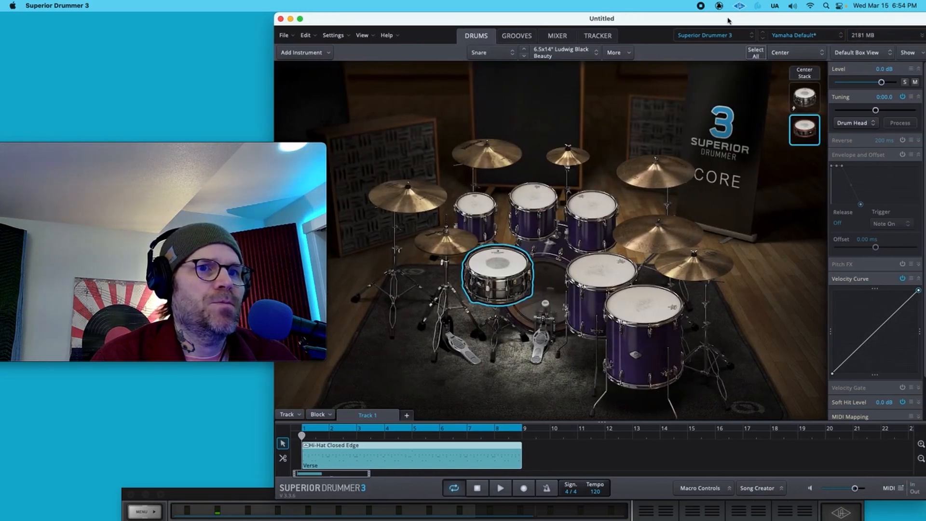
pyautogui.press('space')
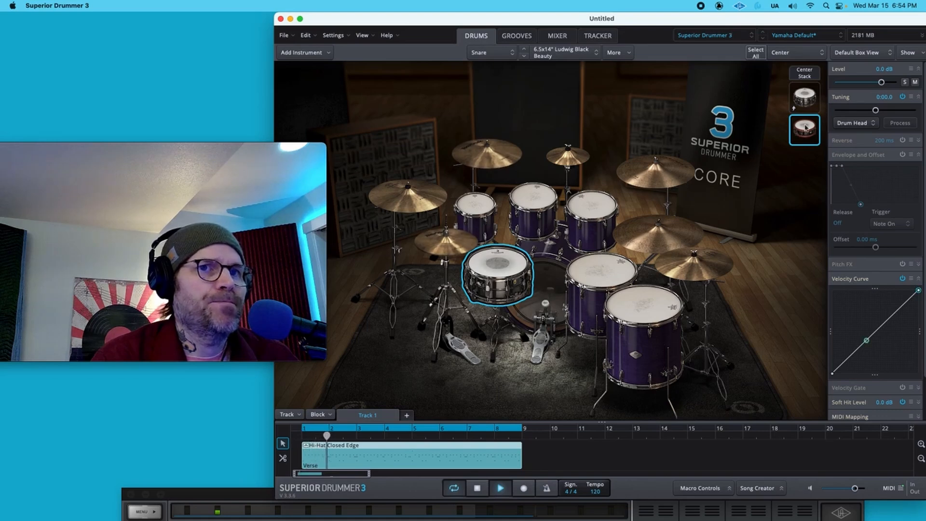
pyautogui.press('space')
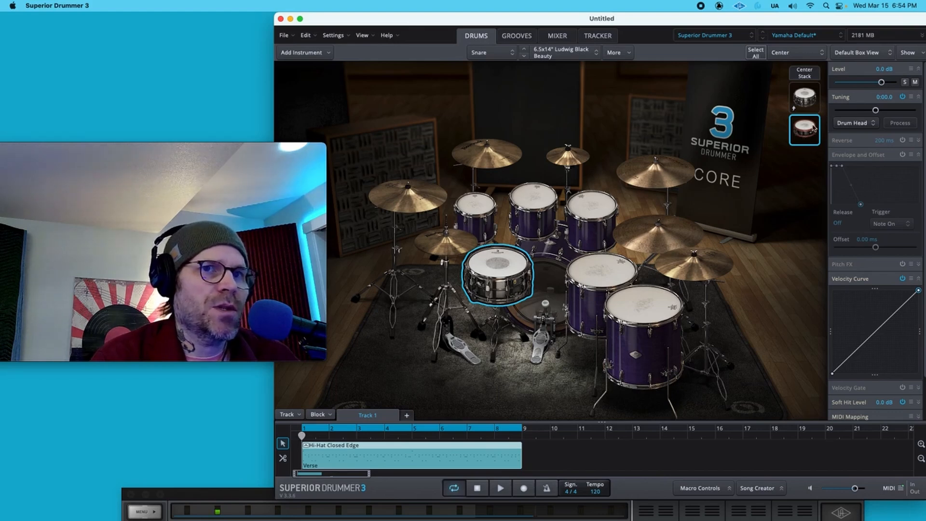
pyautogui.click(811, 103)
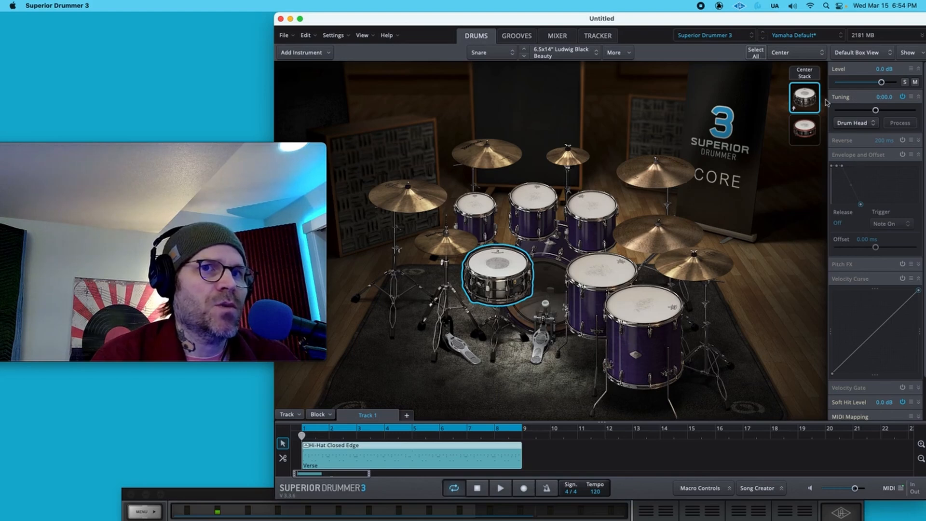
pyautogui.click(805, 73)
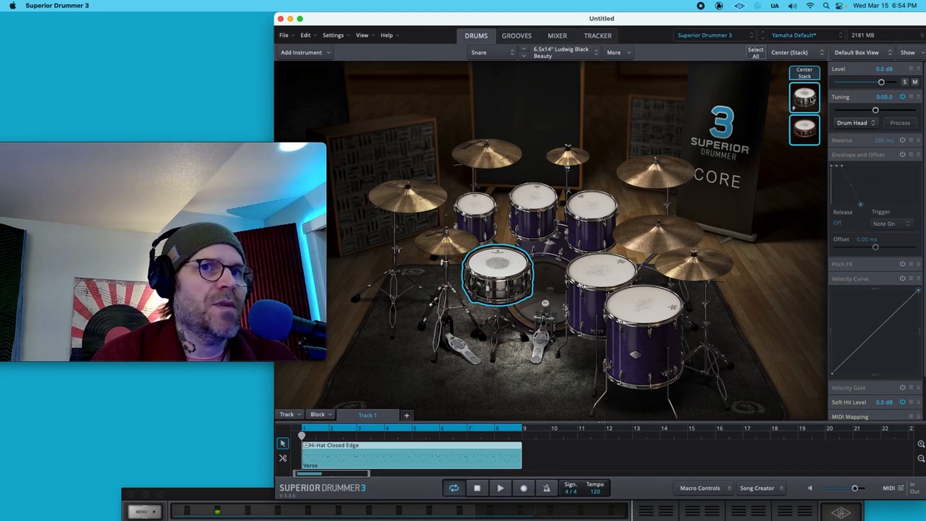
pyautogui.click(814, 129)
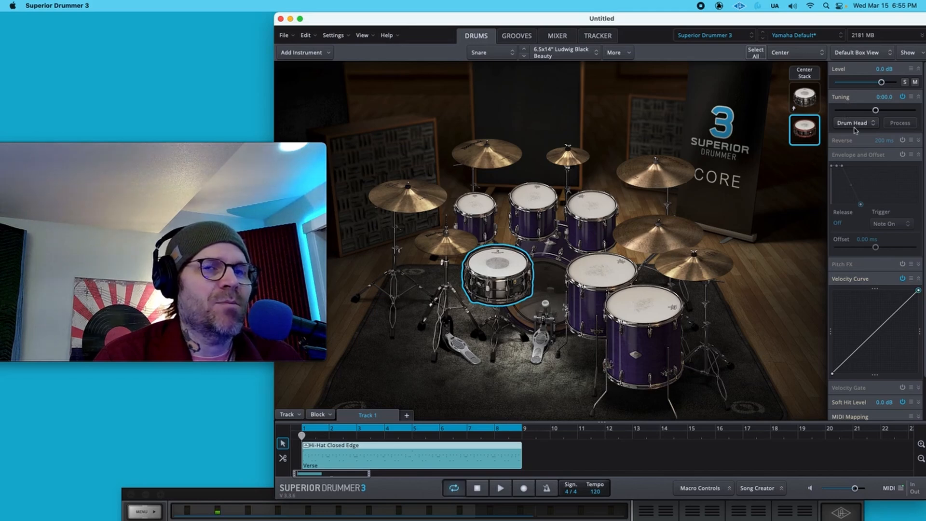
pyautogui.click(805, 101)
pyautogui.click(812, 135)
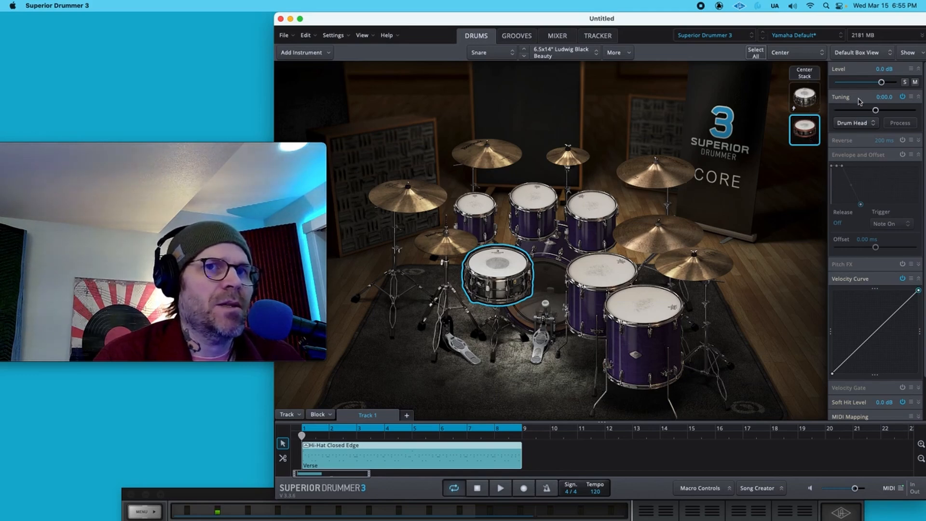
# - During playback, lower the stacked snare layer's level to -6.1 dB and toggle its mute on and off to compare
pyautogui.press('space')
pyautogui.moveTo(881, 82); pyautogui.dragTo(874, 84)
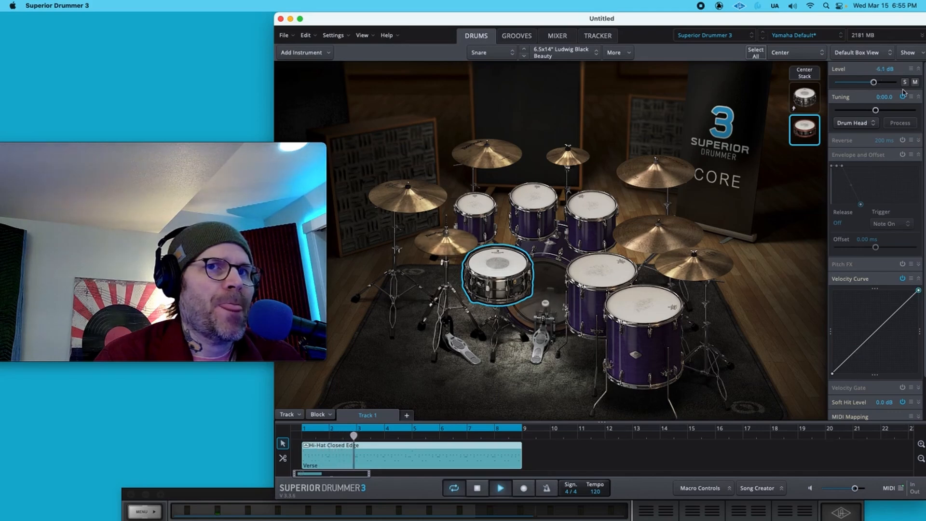
pyautogui.click(914, 82)
pyautogui.click(914, 81)
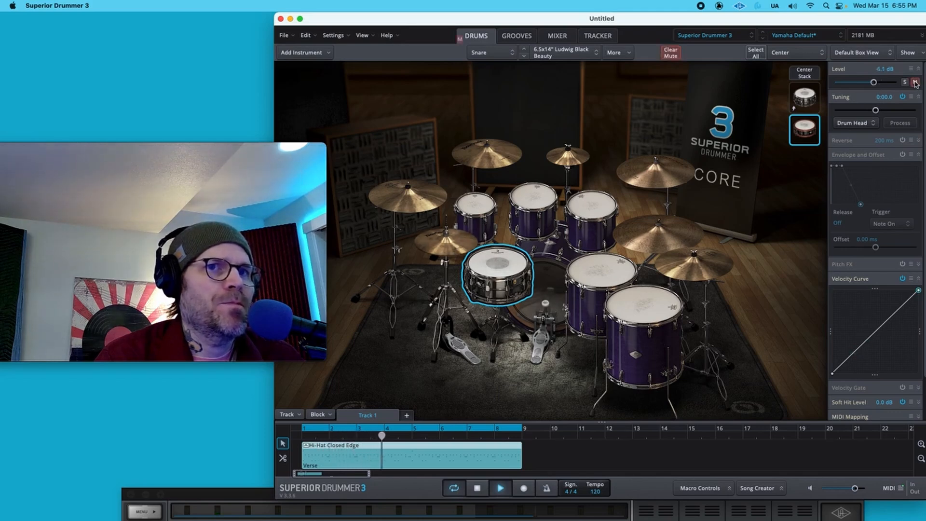
pyautogui.click(915, 82)
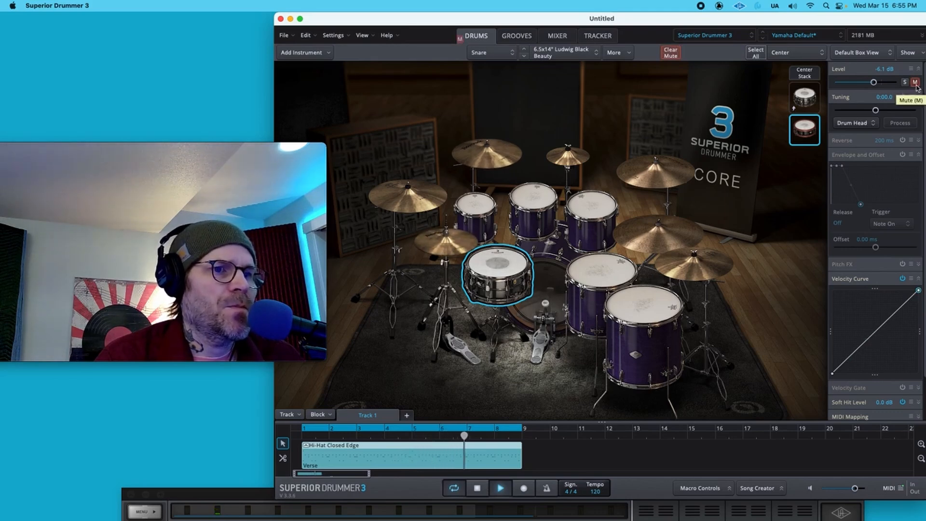
pyautogui.click(914, 82)
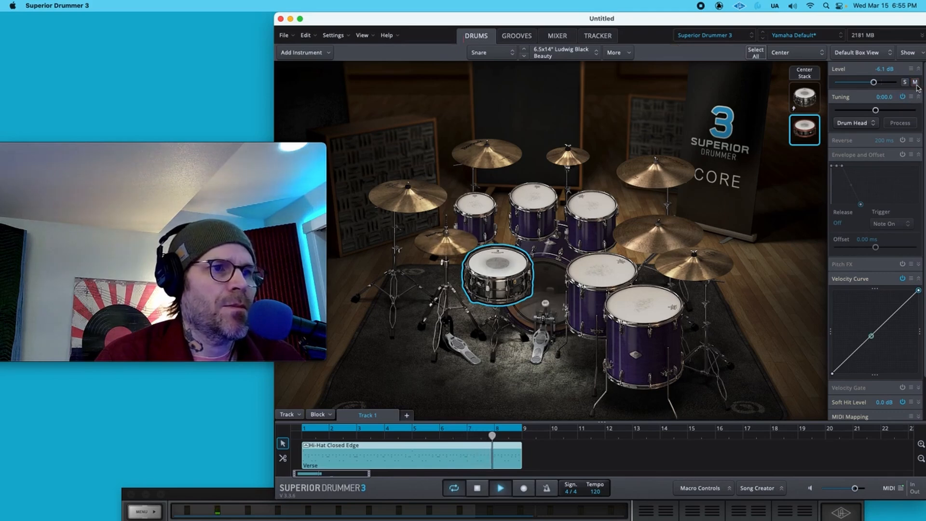
pyautogui.press('space')
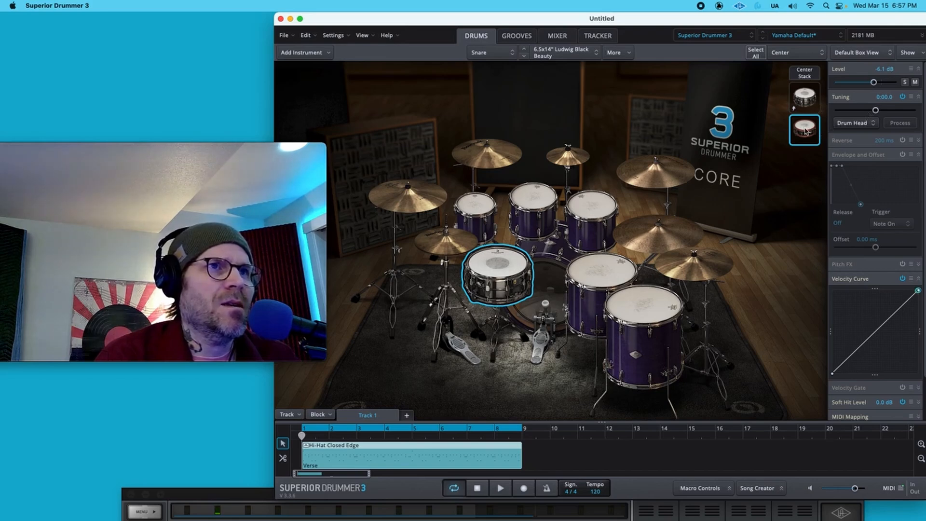
# - Enable Envelope and Offset for the snare layer and shorten its release to about 654 ms
pyautogui.press('space')
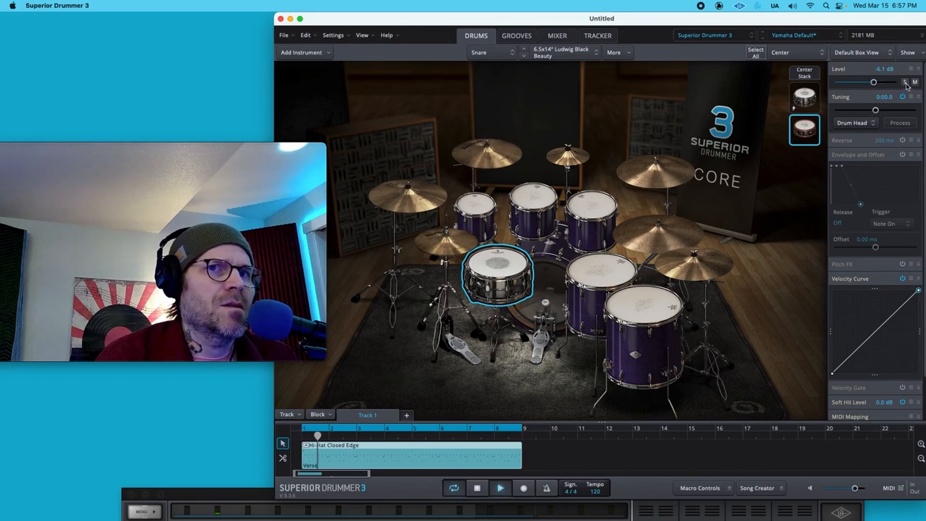
pyautogui.press('space')
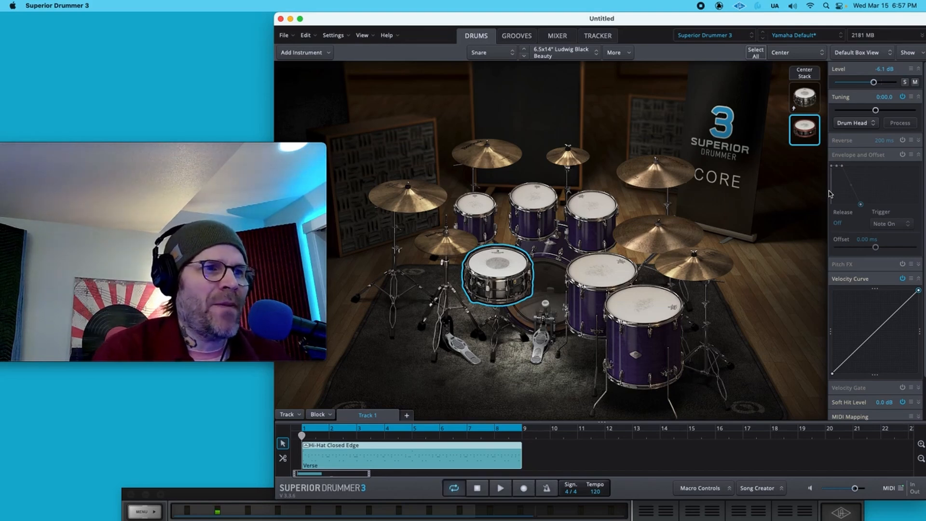
pyautogui.click(902, 155)
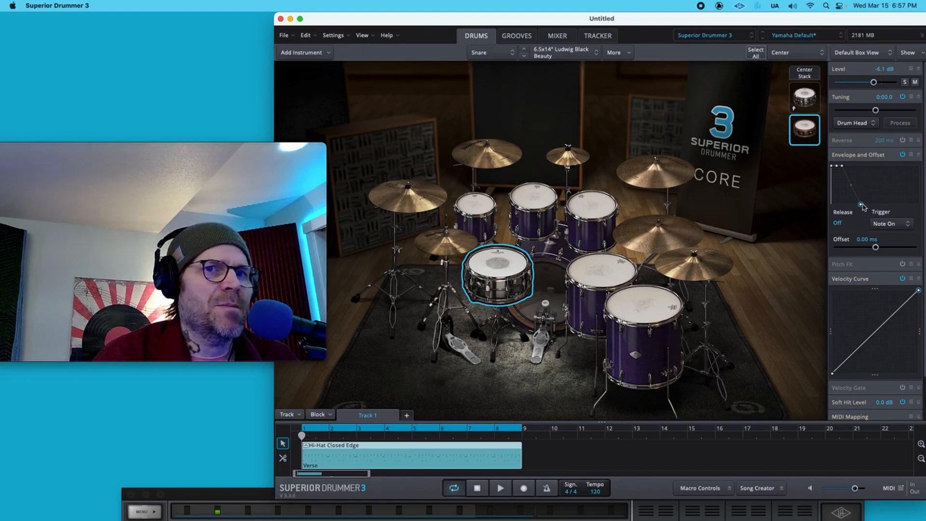
pyautogui.press('space')
pyautogui.moveTo(862, 206); pyautogui.dragTo(861, 208)
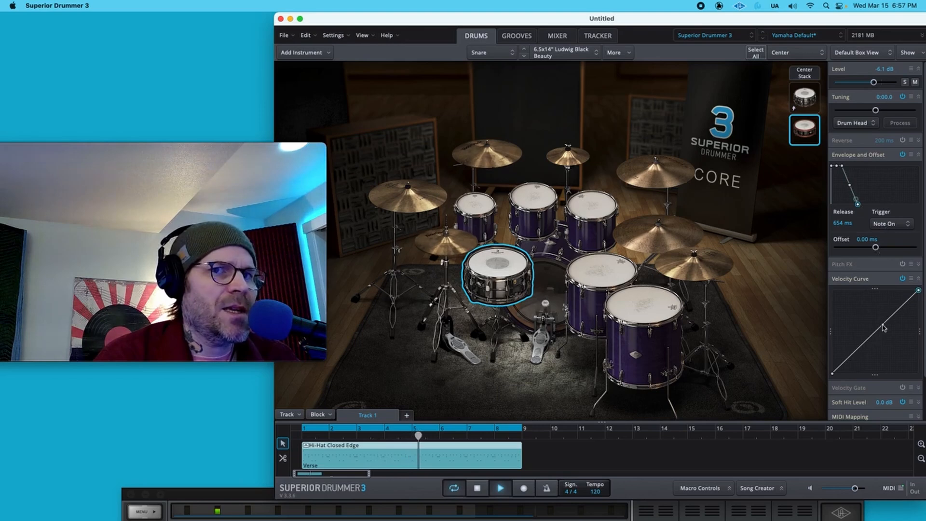
# - Bend the snare layer's velocity curve upward by raising its midpoint, and stop playback
pyautogui.moveTo(877, 334); pyautogui.dragTo(851, 320)
pyautogui.press('space')
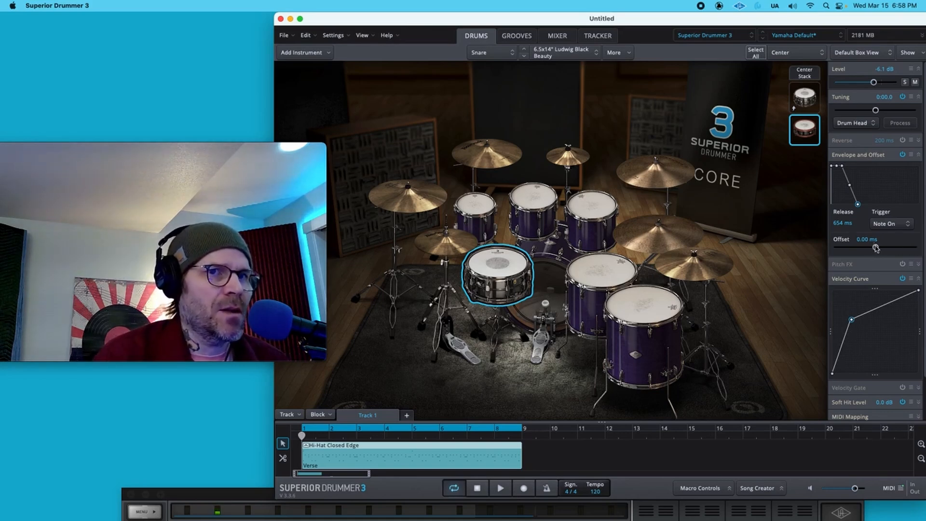
# - Try snare layer offset values from 200 ms to about -32.8 ms during playback, returning the offset to 0 ms
pyautogui.press('space')
pyautogui.moveTo(875, 248); pyautogui.dragTo(923, 247)
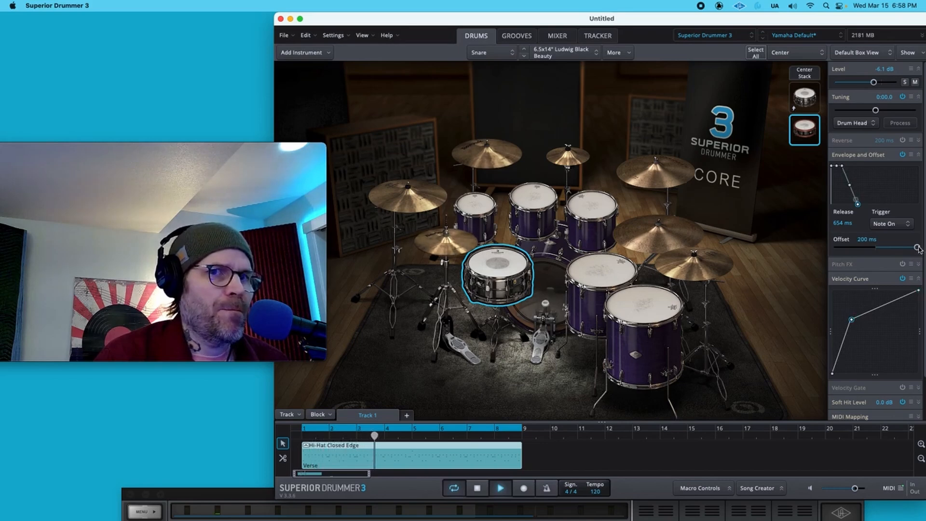
pyautogui.press('space')
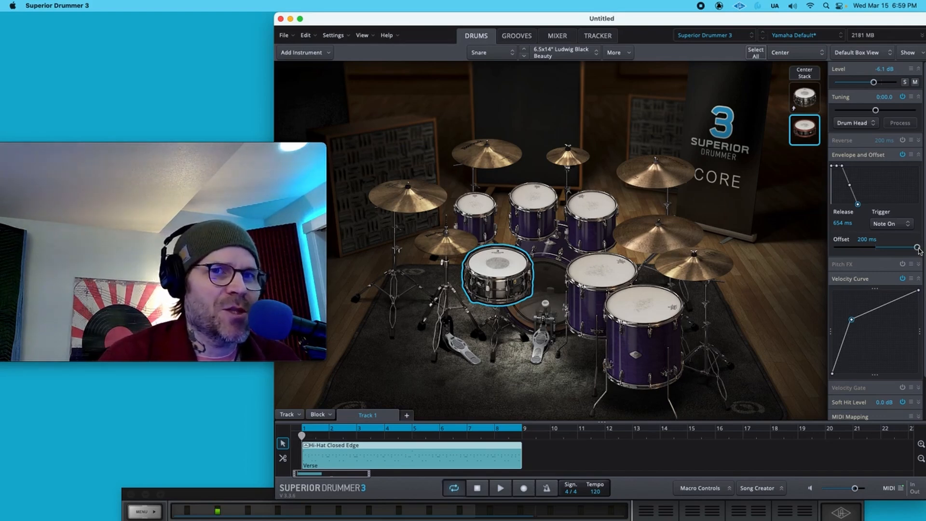
pyautogui.moveTo(918, 249); pyautogui.dragTo(877, 249)
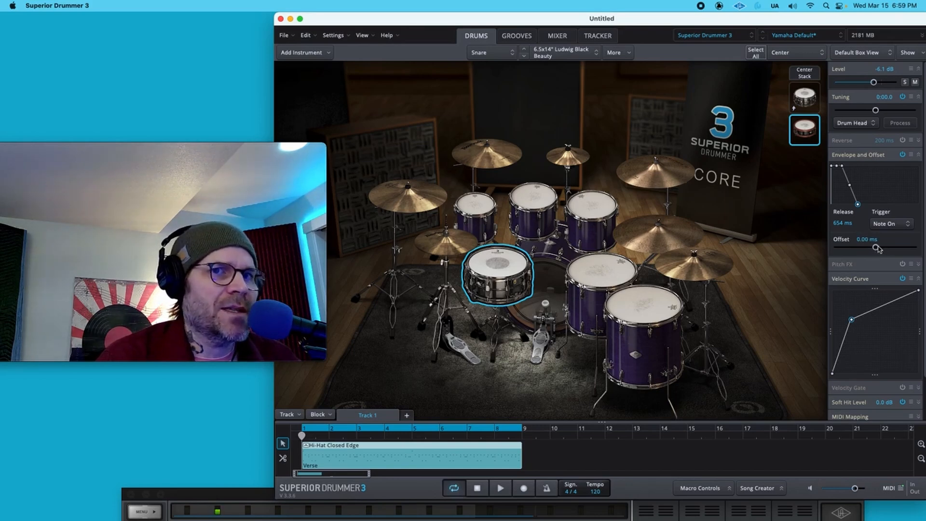
pyautogui.press('space')
pyautogui.moveTo(877, 246)
pyautogui.mouseDown()
pyautogui.moveTo(809, 248)
pyautogui.moveTo(868, 247)
pyautogui.mouseUp()
pyautogui.press('super+z')
pyautogui.press('space')
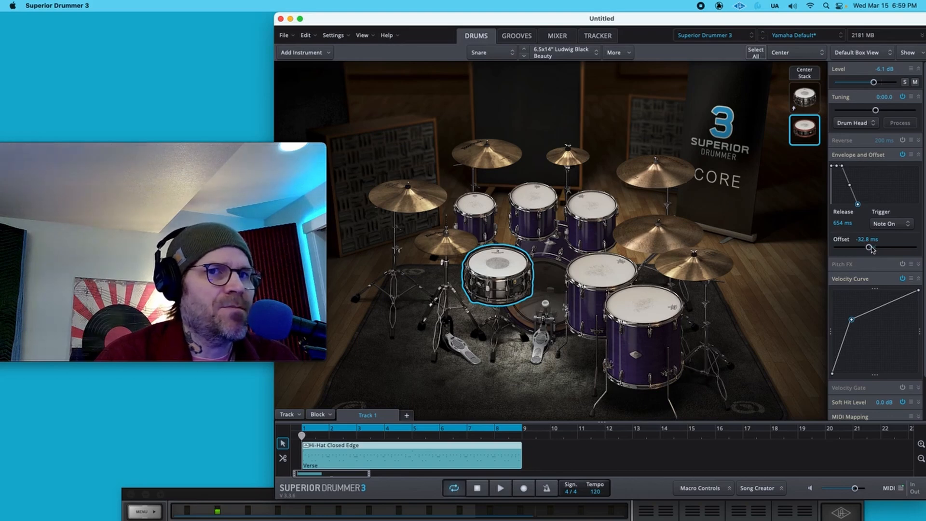
pyautogui.press('space')
pyautogui.moveTo(871, 248); pyautogui.dragTo(877, 249)
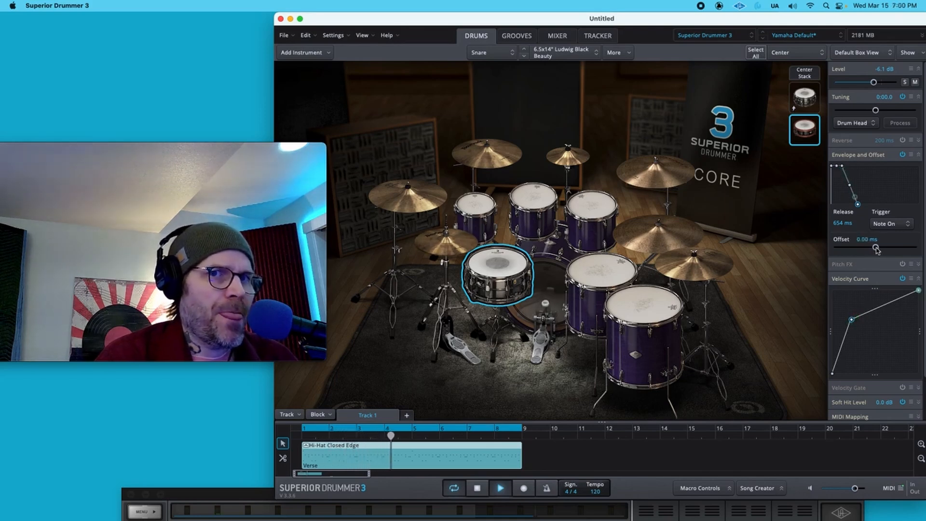
pyautogui.press('space')
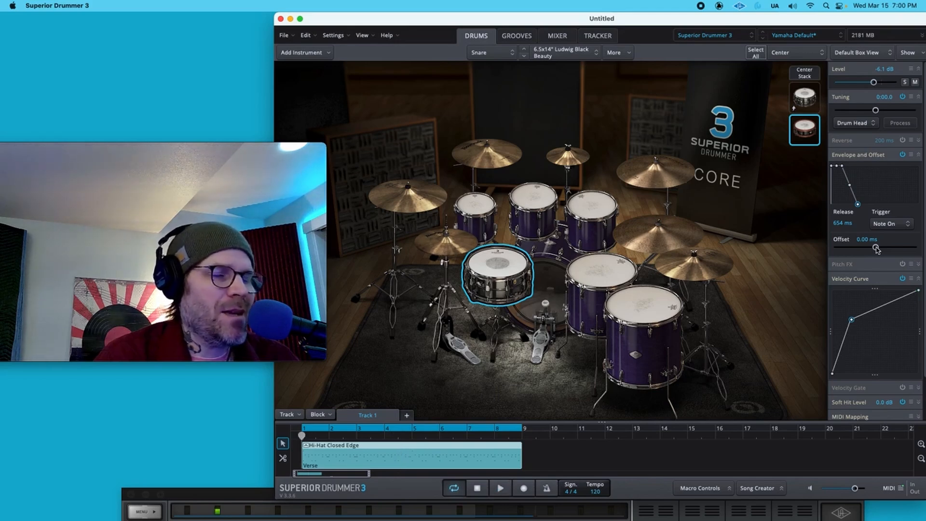
# - Try nudging the snare layer's offset to about -4.8 ms during playback
pyautogui.press('space')
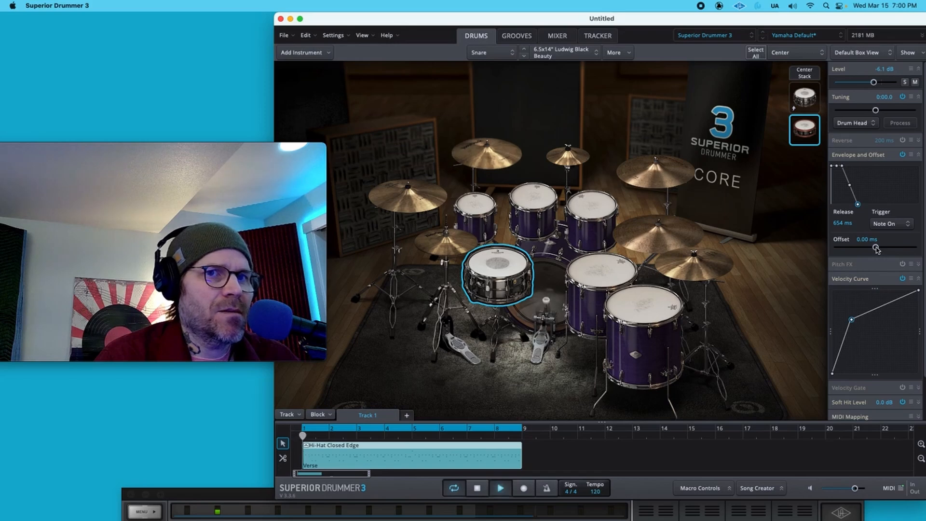
pyautogui.moveTo(876, 247); pyautogui.dragTo(874, 247)
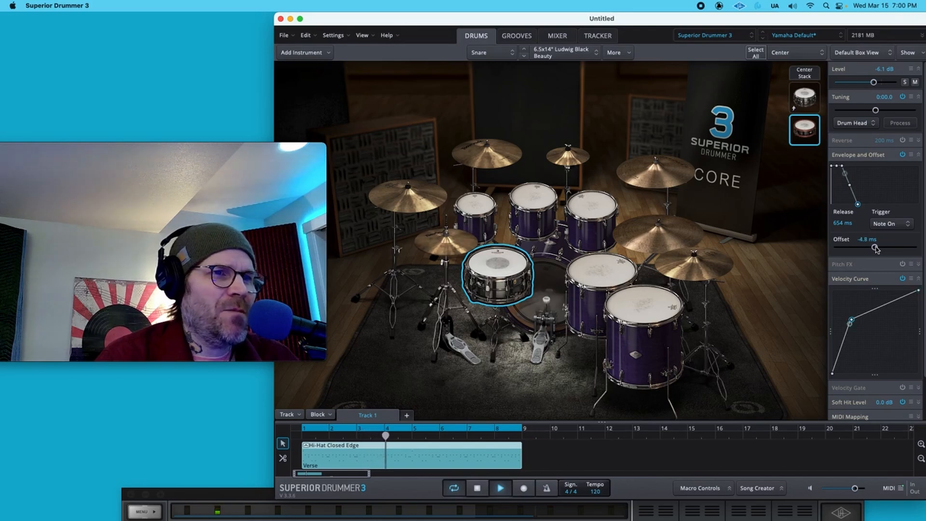
pyautogui.press('space')
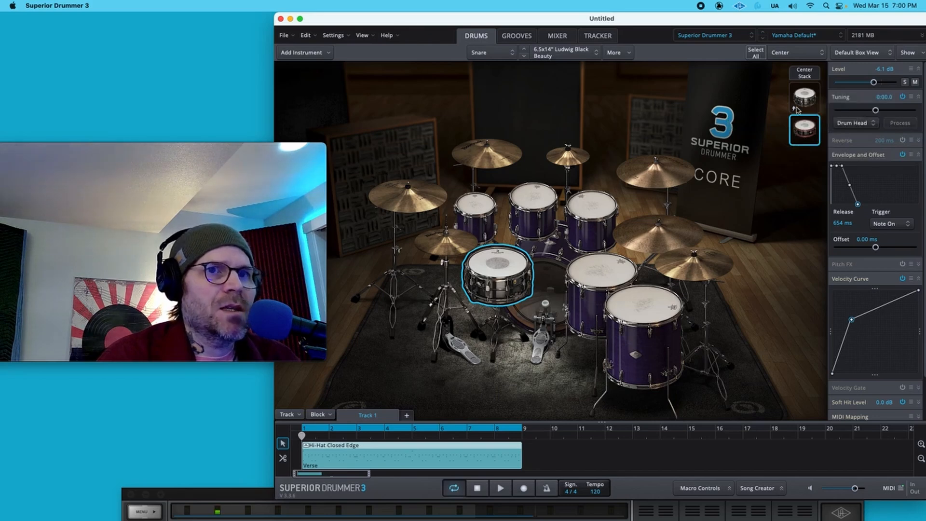
# - Select the Center stack and set its level to 0.6 dB
pyautogui.click(807, 76)
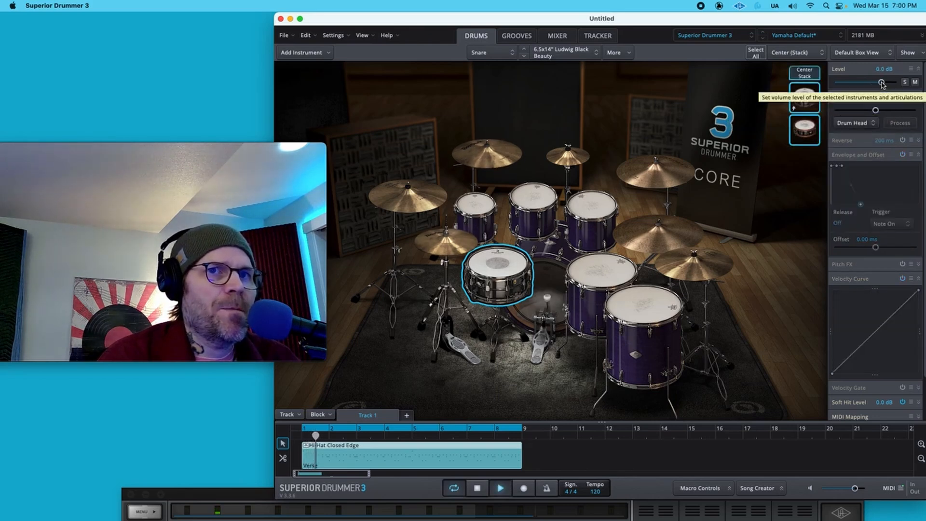
pyautogui.moveTo(881, 82); pyautogui.dragTo(882, 83)
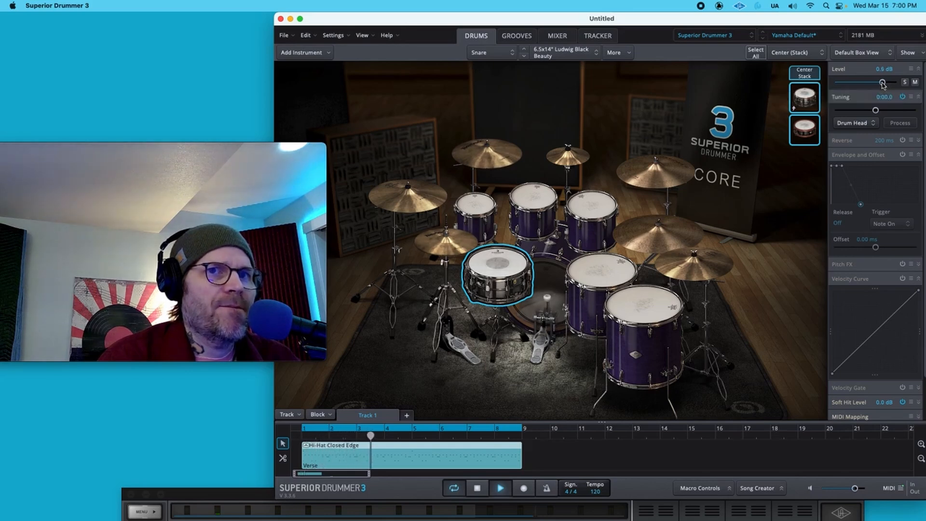
# - Enable Envelope and Offset for the Center stack and lengthen its release to about 1107 ms
pyautogui.click(902, 155)
pyautogui.moveTo(860, 204); pyautogui.dragTo(860, 207)
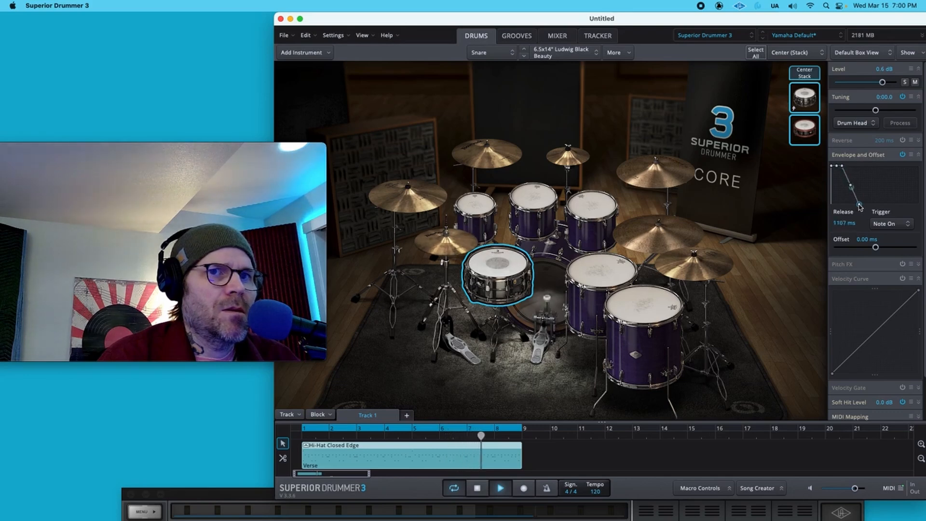
pyautogui.press('space')
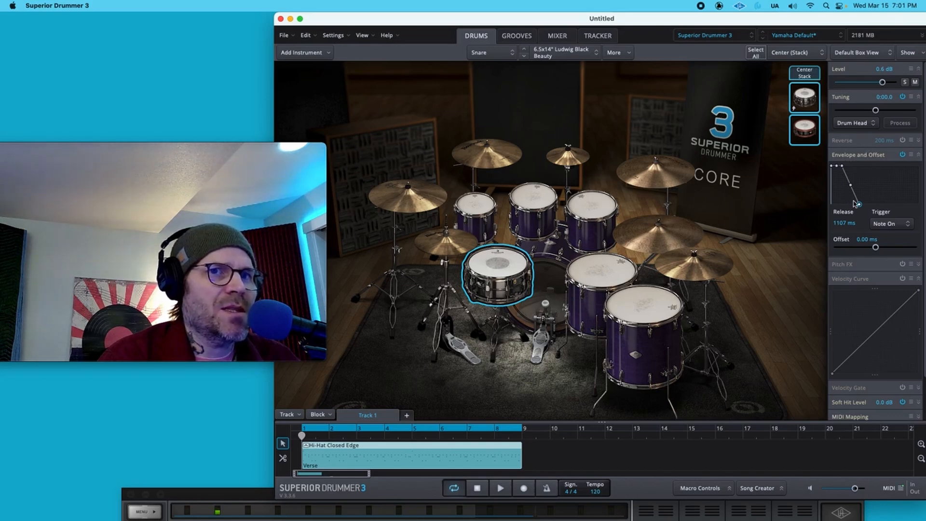
# - Solo the Center stack and toggle its Envelope and Offset off and on during playback to compare, then unsolo it
pyautogui.click(902, 155)
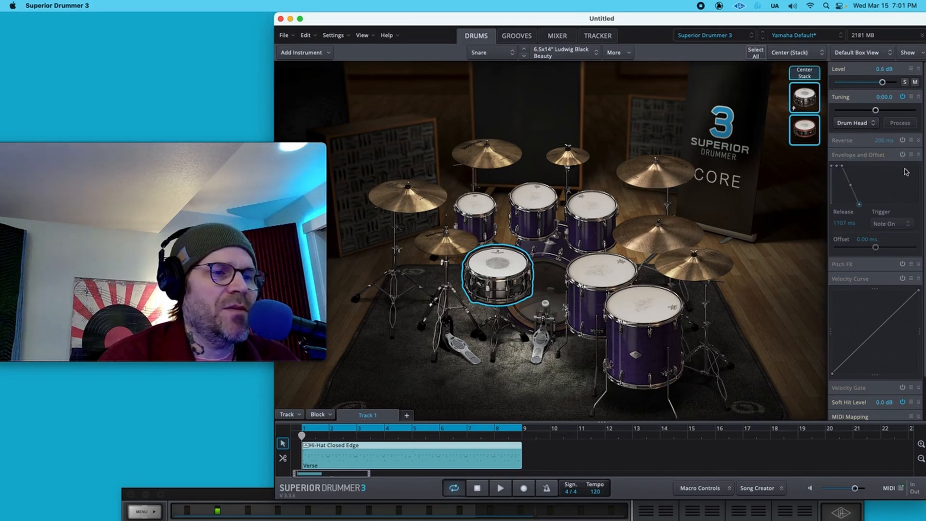
pyautogui.press('space')
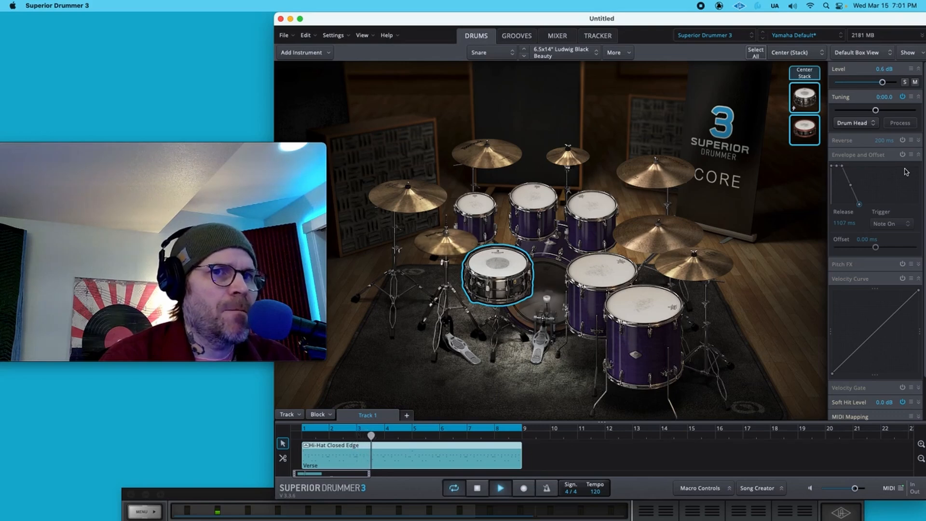
pyautogui.click(905, 82)
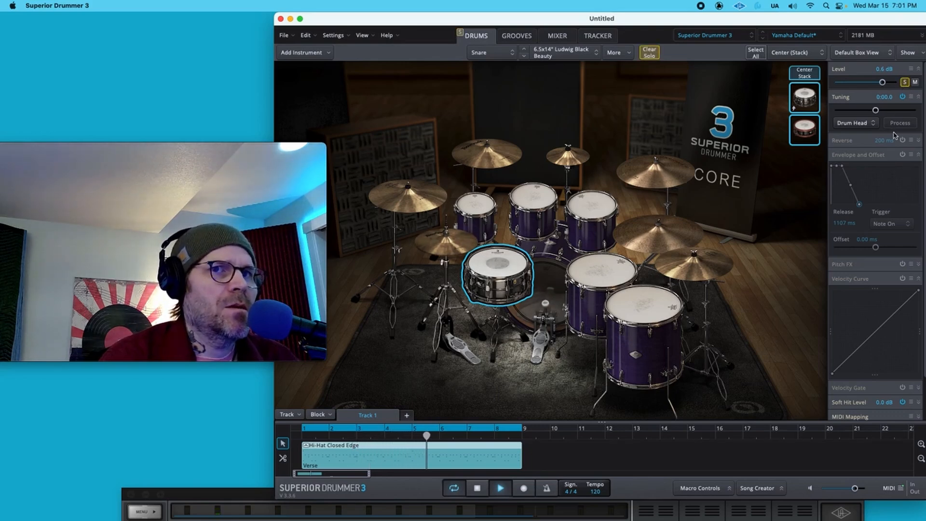
pyautogui.click(903, 157)
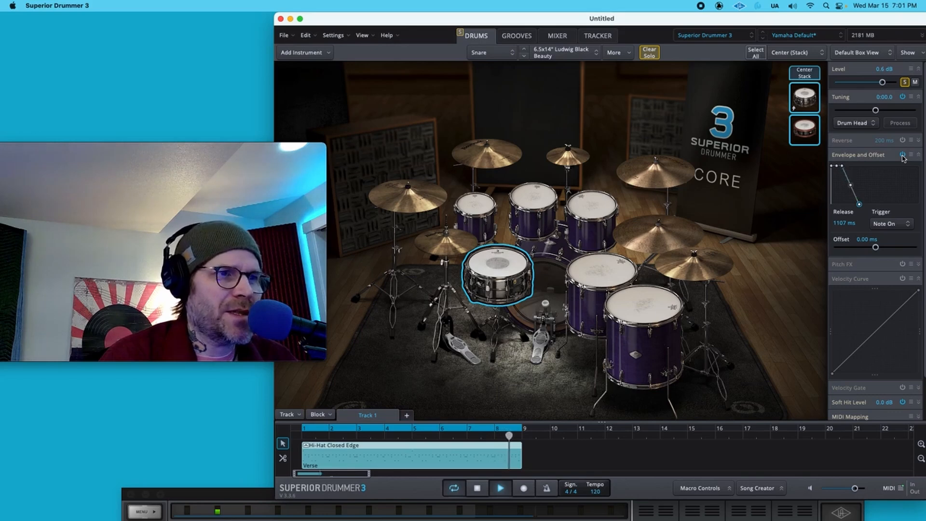
pyautogui.click(902, 156)
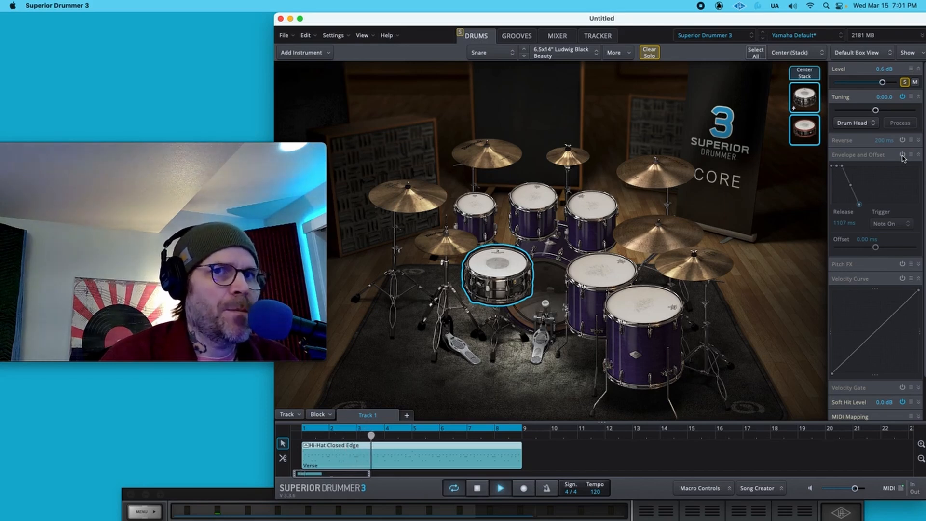
pyautogui.click(902, 156)
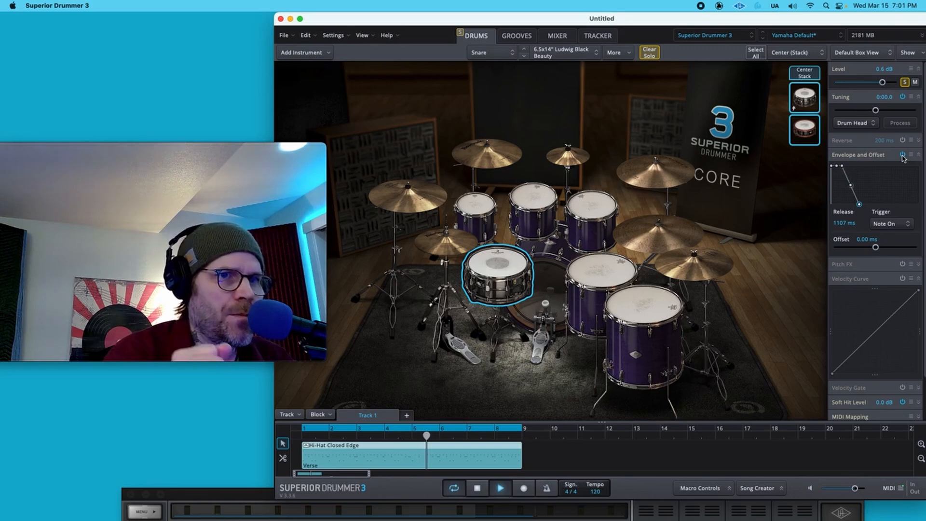
pyautogui.press('space')
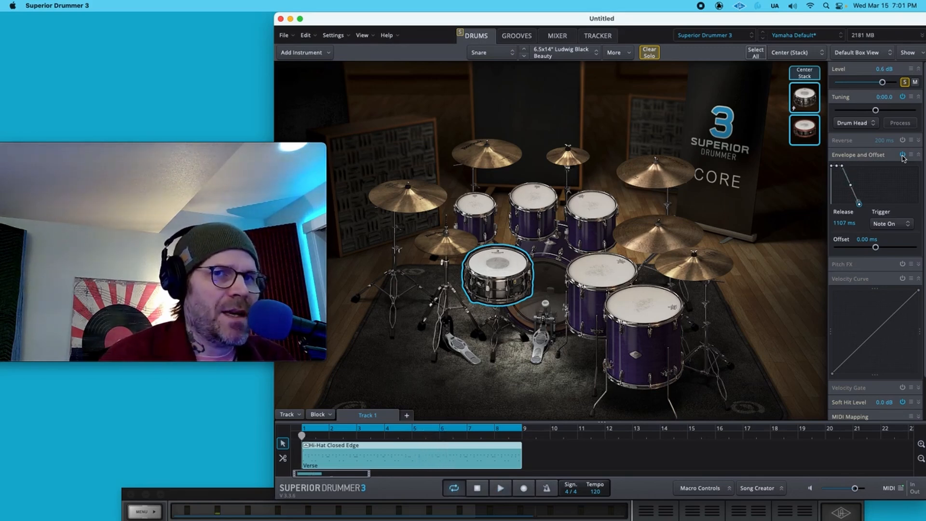
pyautogui.click(904, 83)
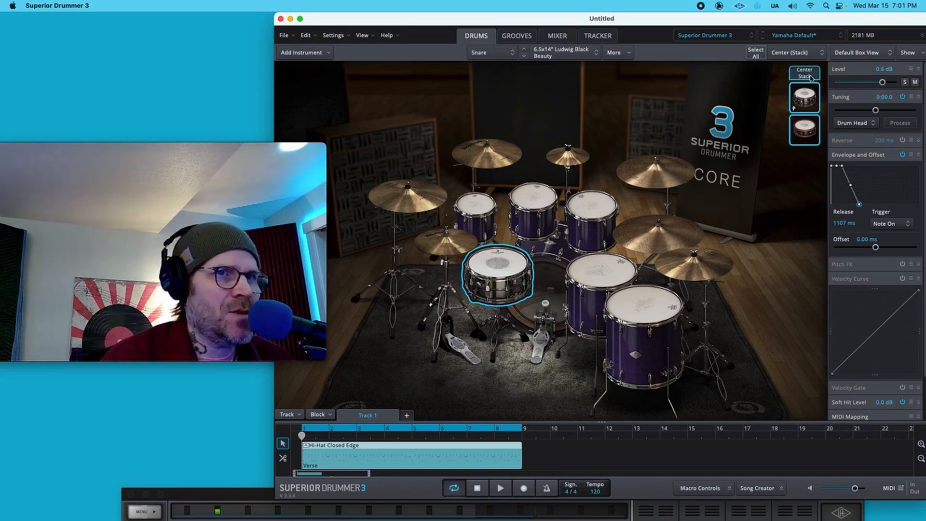
# - Solo the Center stack and bend its velocity curve upward by raising and moving its midpoint during playback
pyautogui.press('space')
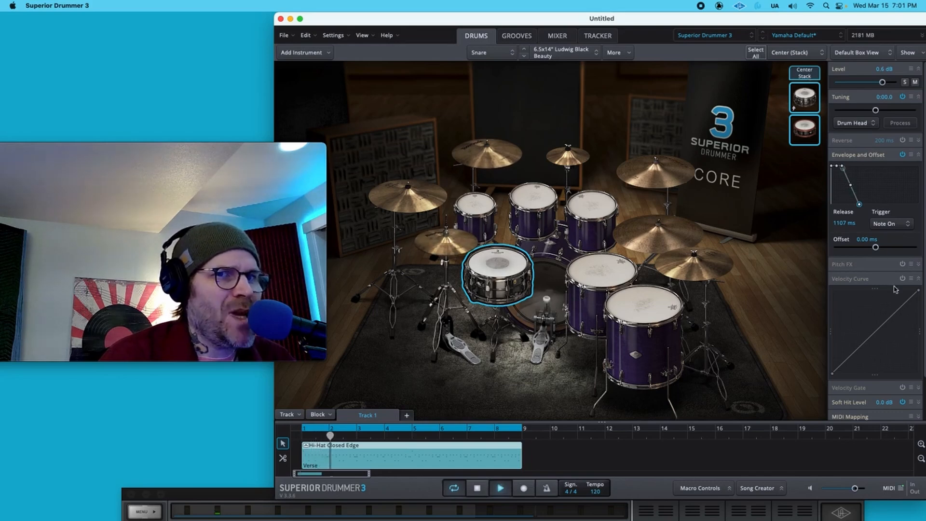
pyautogui.click(905, 82)
pyautogui.moveTo(876, 333); pyautogui.dragTo(826, 324)
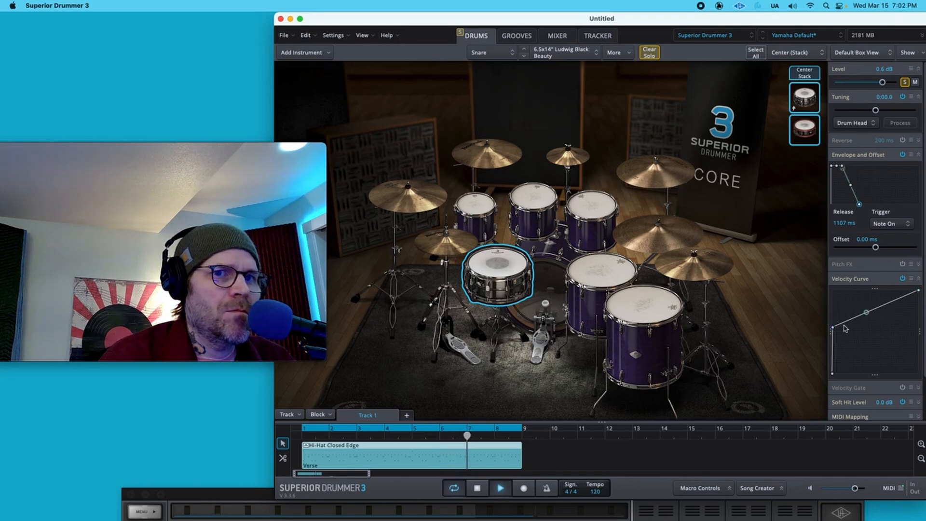
pyautogui.moveTo(831, 328)
pyautogui.mouseDown()
pyautogui.moveTo(849, 330)
pyautogui.moveTo(842, 297)
pyautogui.moveTo(847, 334)
pyautogui.mouseUp()
pyautogui.press('space')
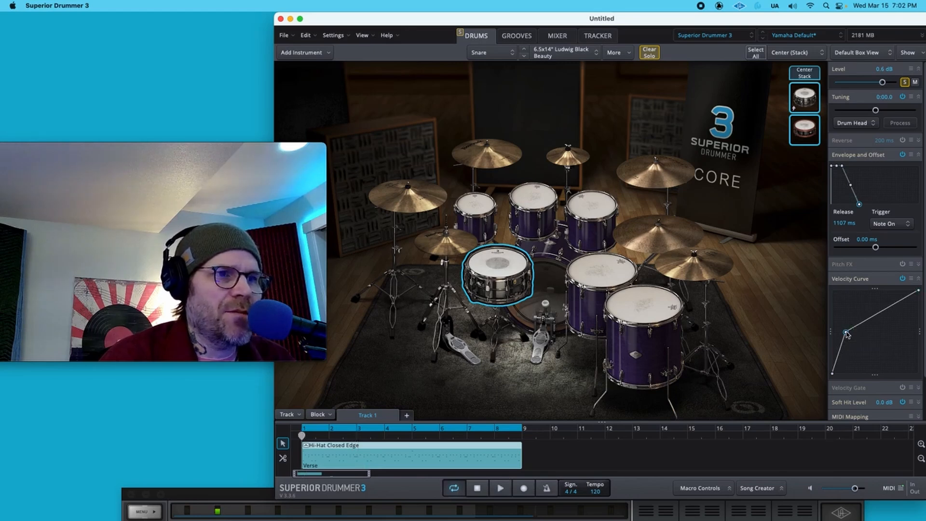
pyautogui.press('space')
pyautogui.moveTo(846, 334); pyautogui.dragTo(855, 326)
pyautogui.moveTo(918, 291)
pyautogui.mouseDown()
pyautogui.moveTo(918, 305)
pyautogui.moveTo(921, 278)
pyautogui.moveTo(918, 301)
pyautogui.moveTo(918, 290)
pyautogui.mouseUp()
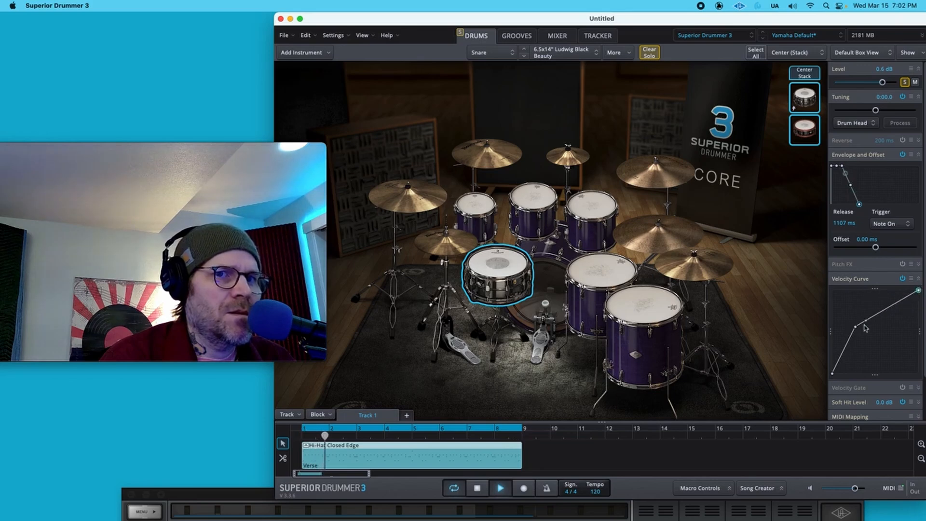
pyautogui.moveTo(829, 376)
pyautogui.mouseDown()
pyautogui.moveTo(847, 362)
pyautogui.moveTo(845, 350)
pyautogui.moveTo(834, 375)
pyautogui.mouseUp()
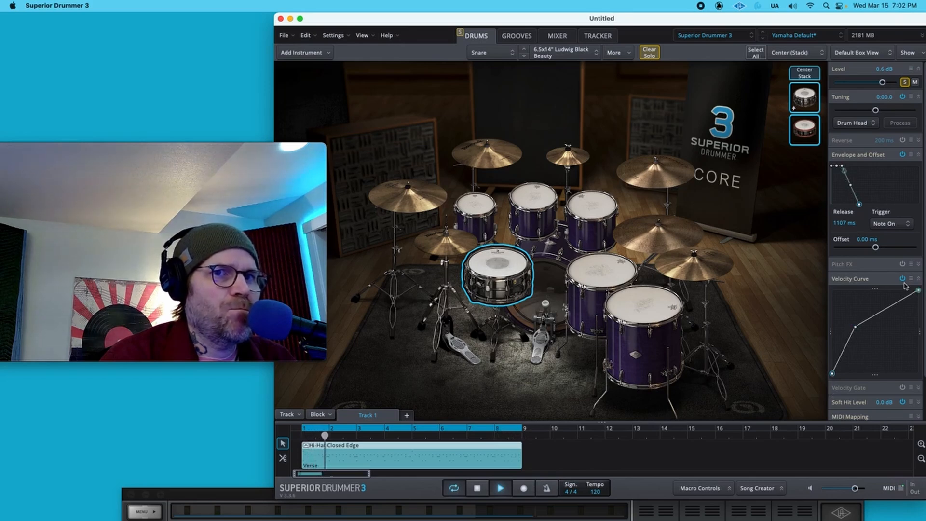
pyautogui.press('space')
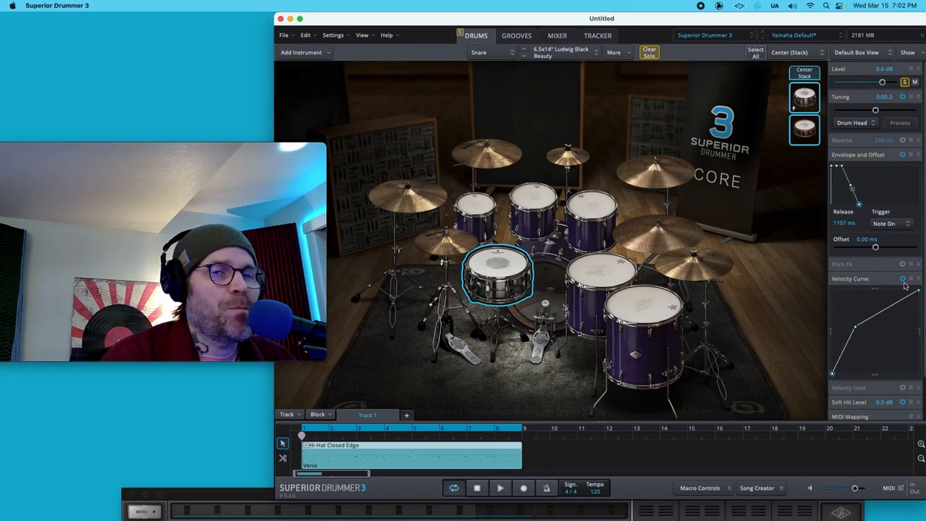
# - Select the snare layer and toggle its mute on and off during playback to compare
pyautogui.click(814, 76)
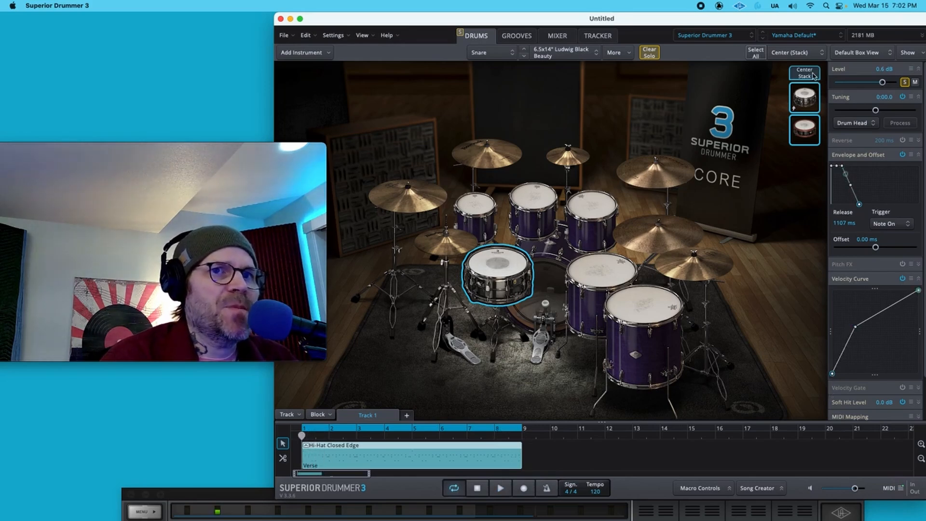
pyautogui.click(904, 83)
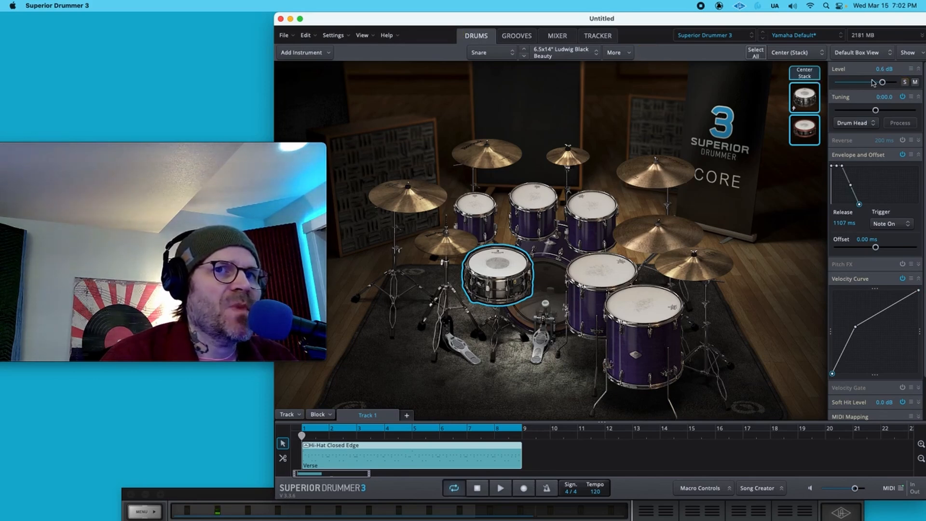
pyautogui.click(904, 83)
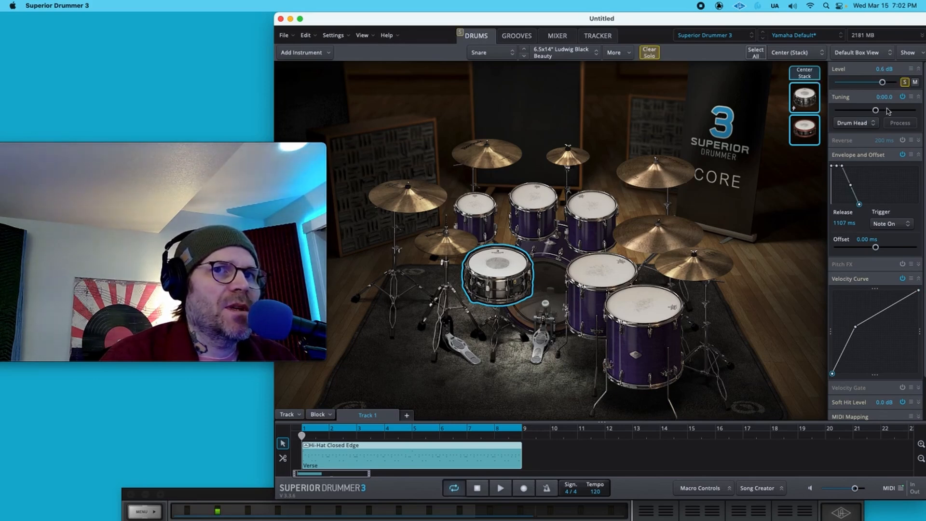
pyautogui.click(812, 132)
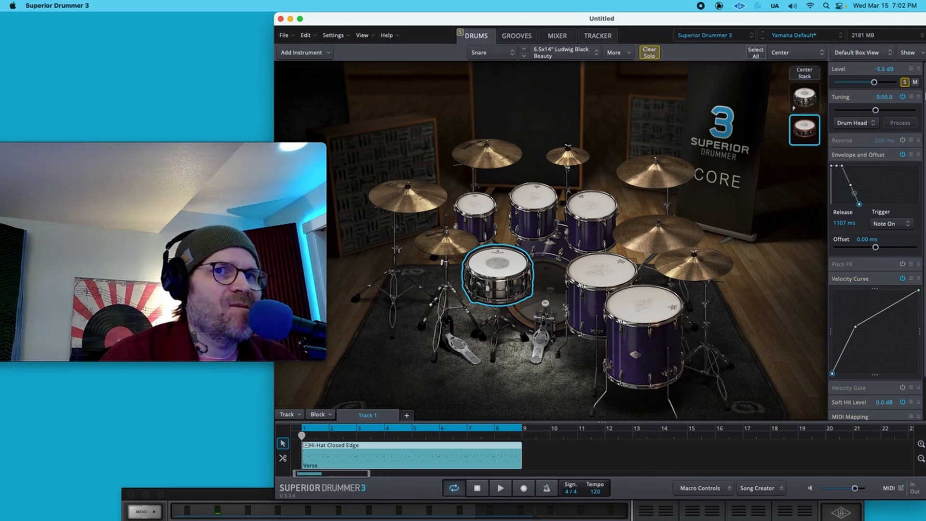
pyautogui.click(915, 83)
pyautogui.press('space')
pyautogui.click(916, 83)
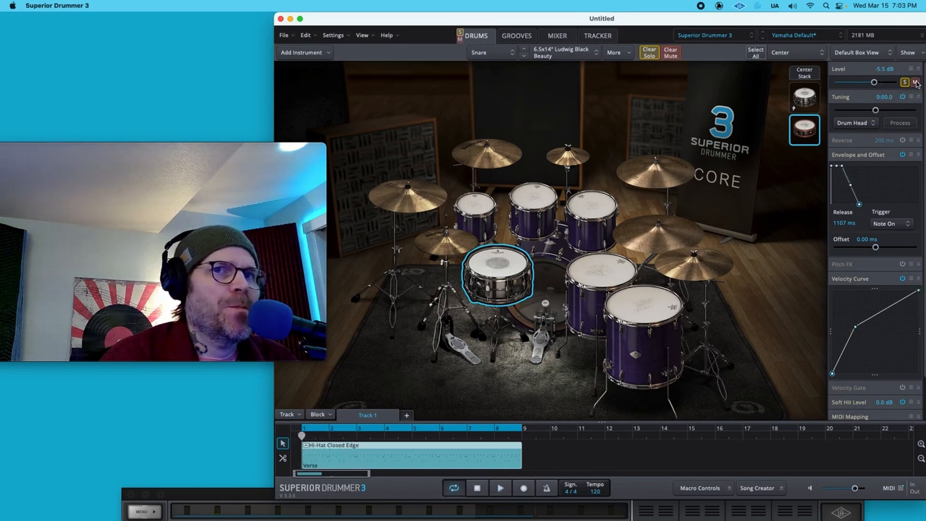
pyautogui.press('space')
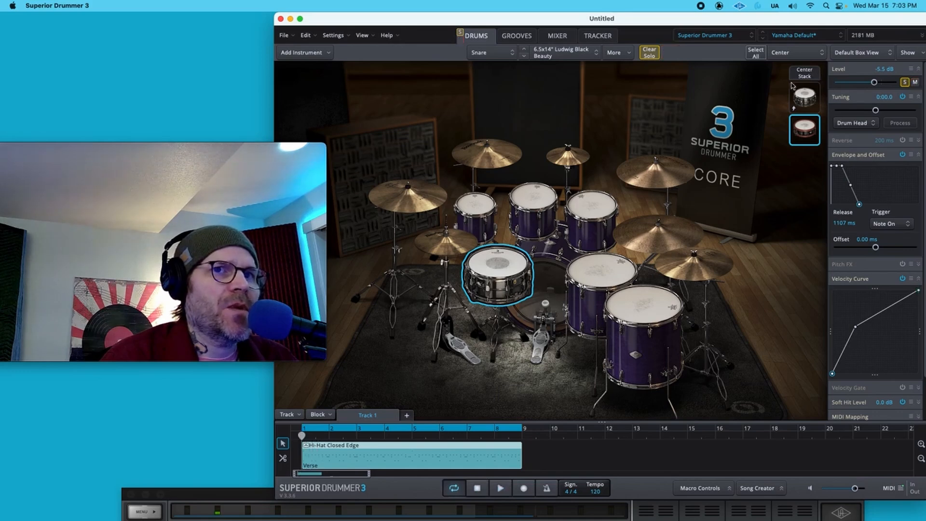
# - Unsolo the Center stack and repeatedly toggle the snare layer's mute on and off to compare
pyautogui.click(807, 79)
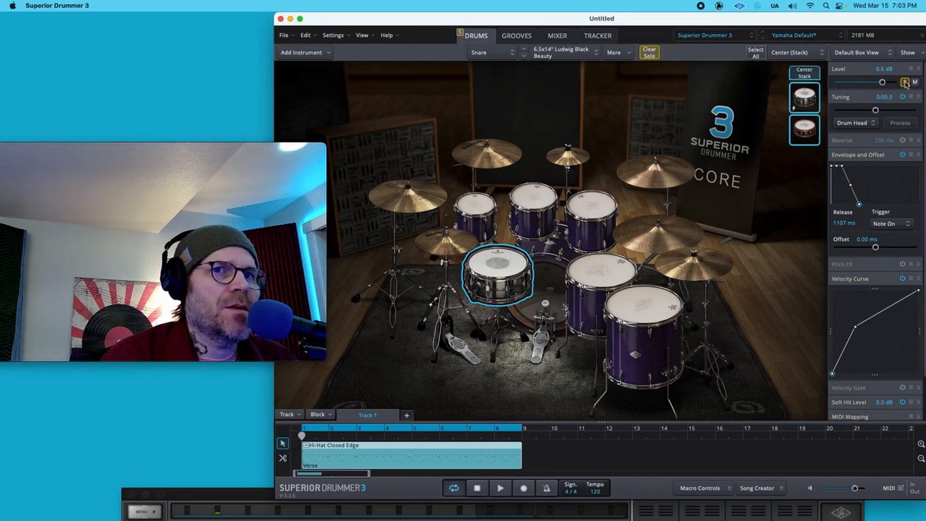
pyautogui.click(905, 82)
pyautogui.click(804, 129)
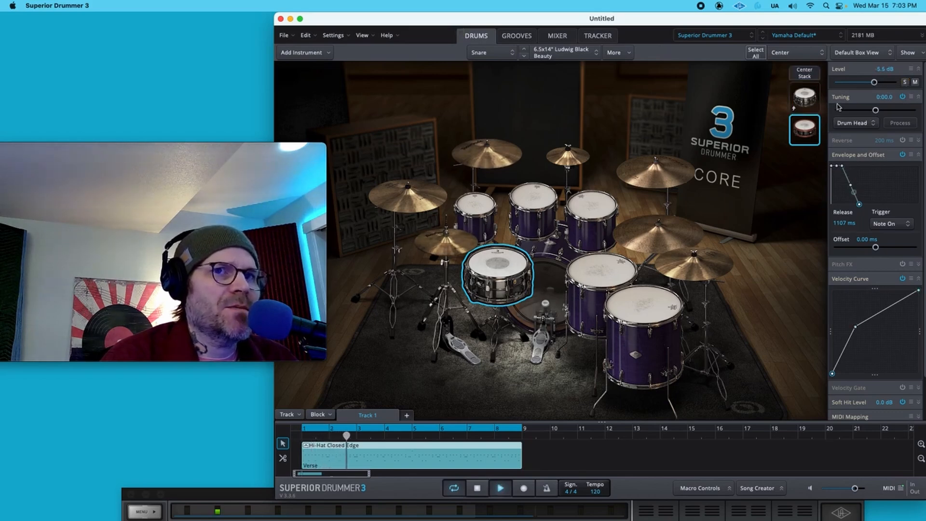
pyautogui.click(915, 83)
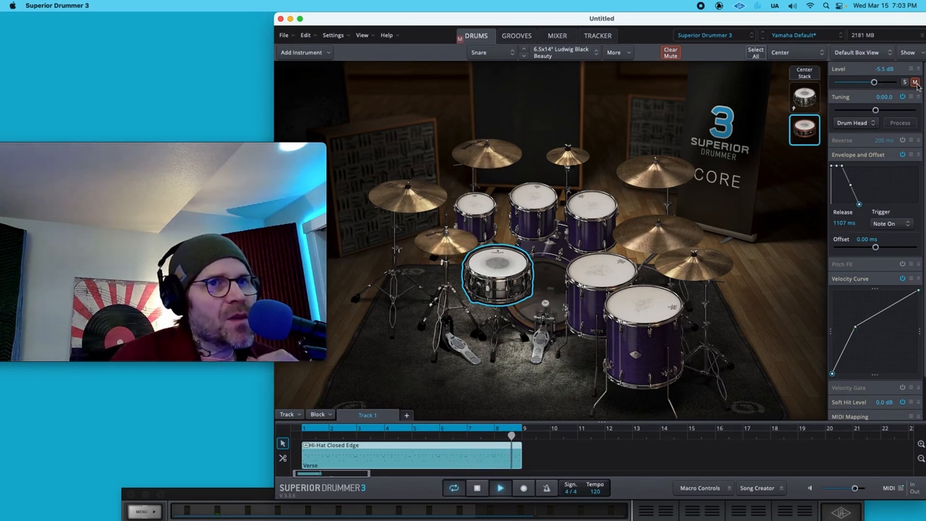
pyautogui.click(915, 82)
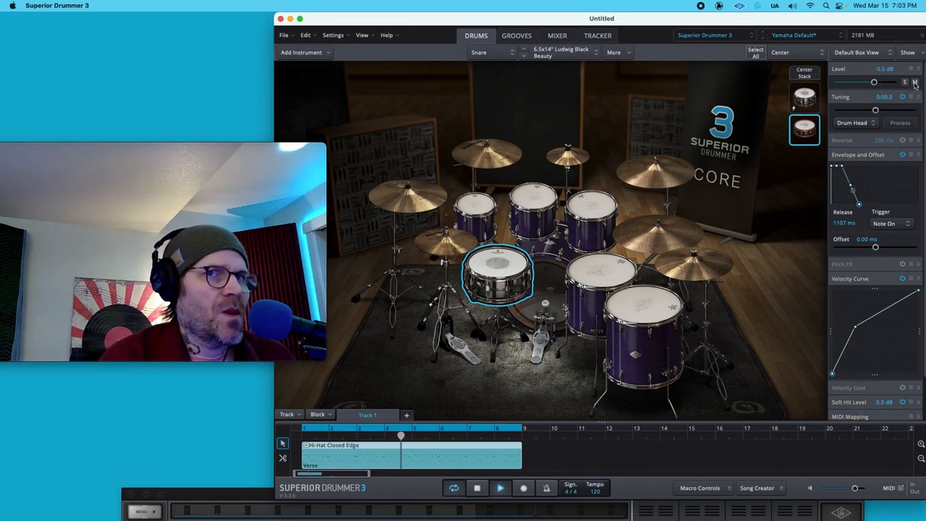
pyautogui.click(915, 82)
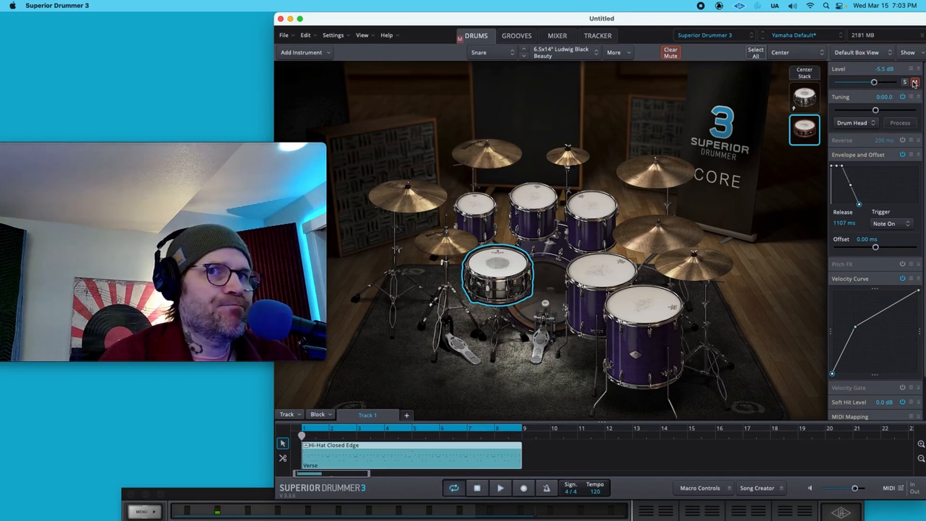
pyautogui.click(915, 83)
# - Select the Center stack, turn off its Envelope and Offset, and collapse that section
pyautogui.click(807, 74)
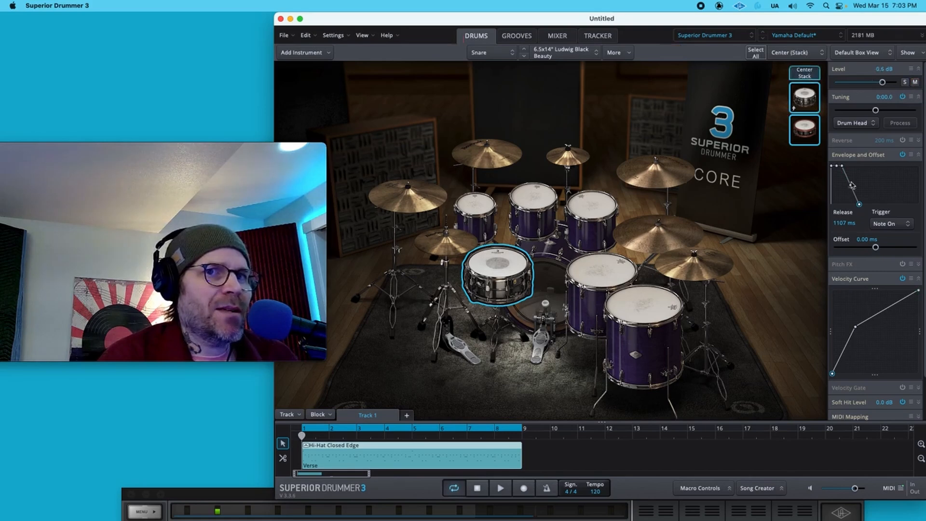
pyautogui.click(903, 155)
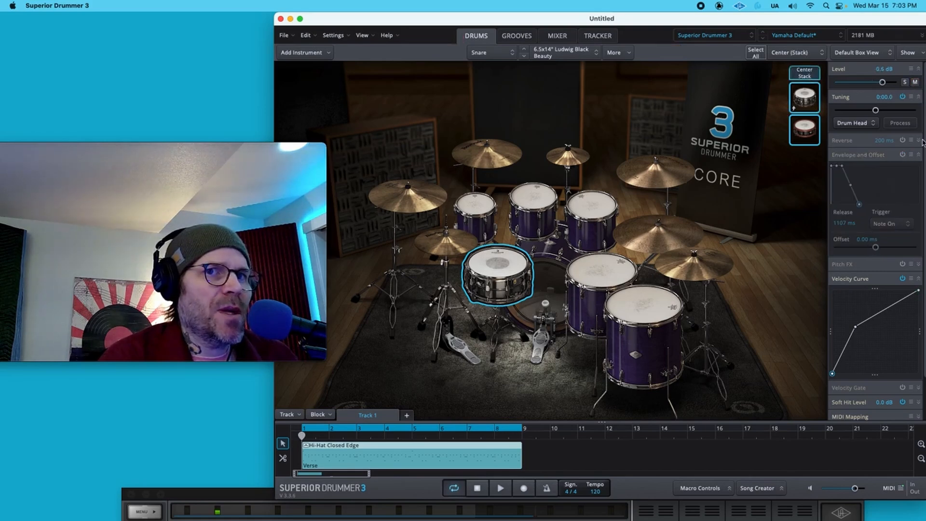
pyautogui.click(917, 155)
pyautogui.press('space')
pyautogui.press('space')
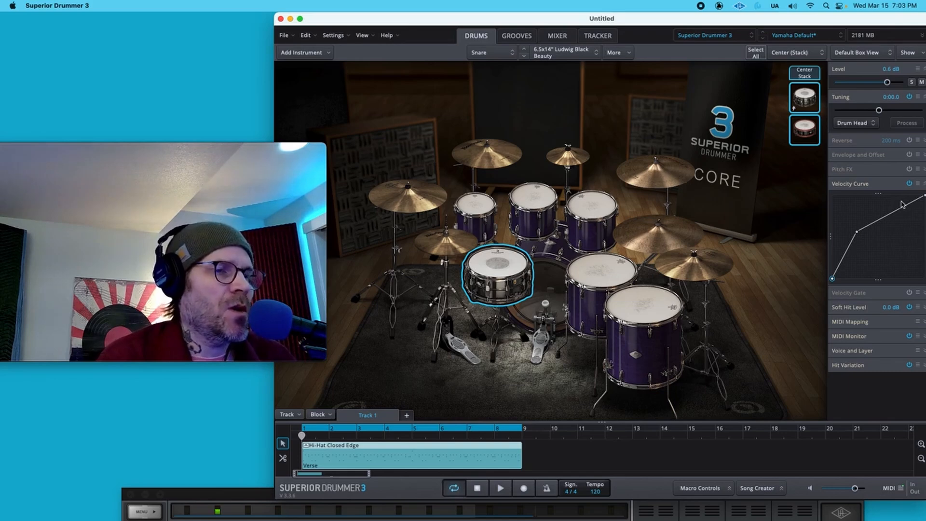
# - Stack the Weighty 909 Kick from the Electronic kicks onto the kick's Hit articulation
pyautogui.click(553, 278)
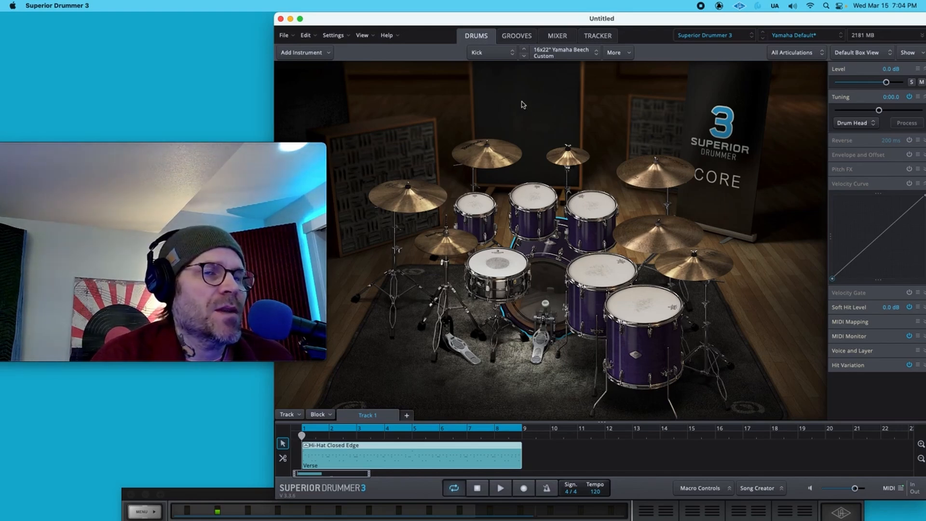
pyautogui.rightClick(549, 270)
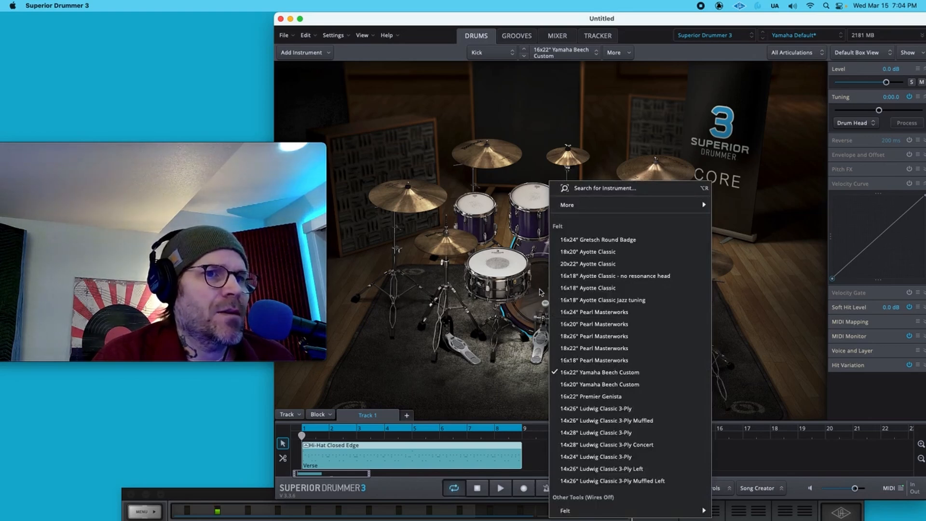
pyautogui.click(541, 284)
pyautogui.rightClick(541, 285)
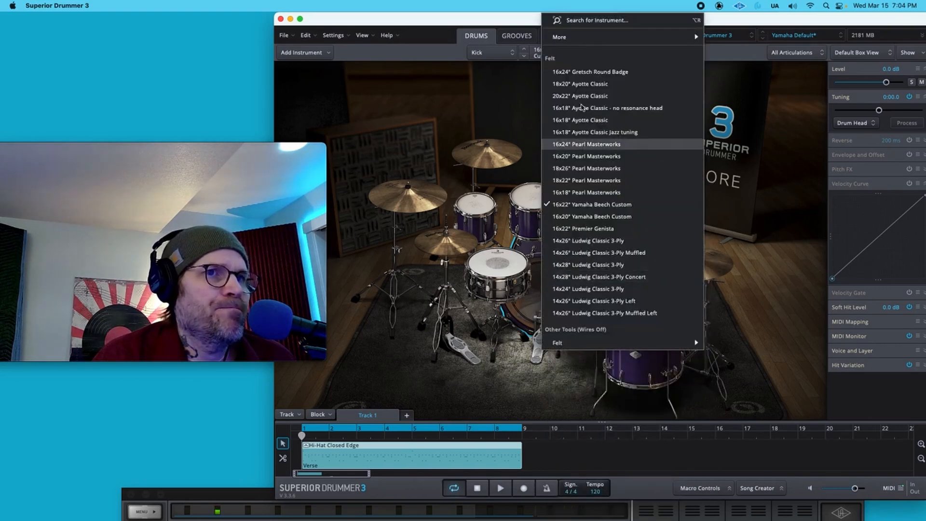
pyautogui.moveTo(586, 40)
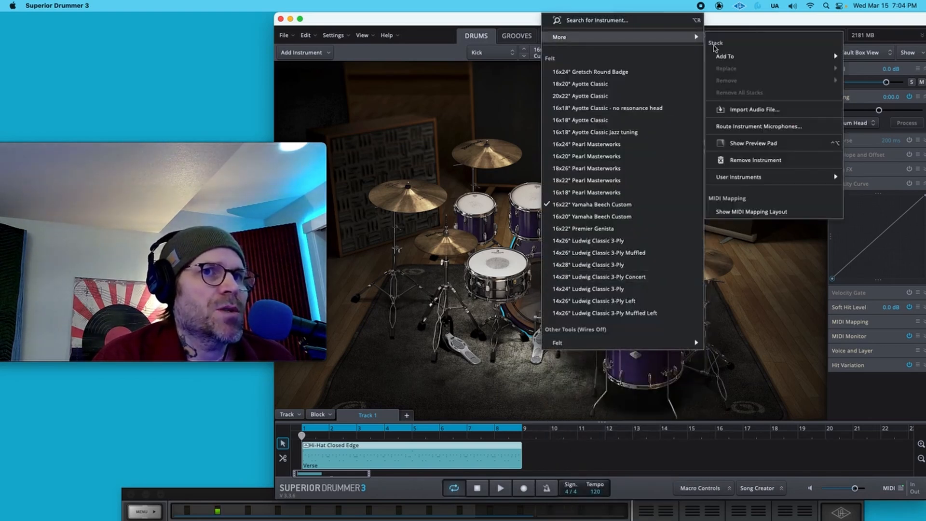
pyautogui.moveTo(723, 60)
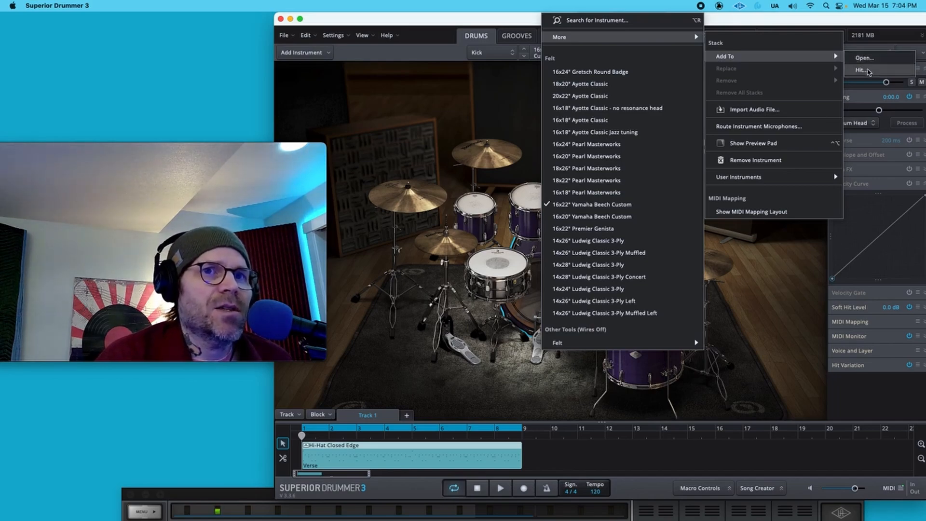
pyautogui.click(862, 70)
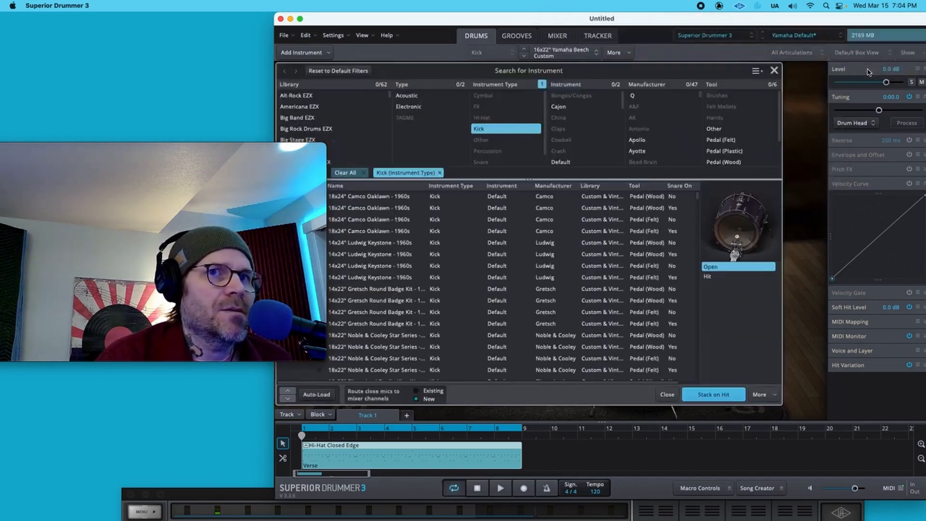
pyautogui.click(424, 107)
pyautogui.moveTo(487, 20); pyautogui.dragTo(502, 20)
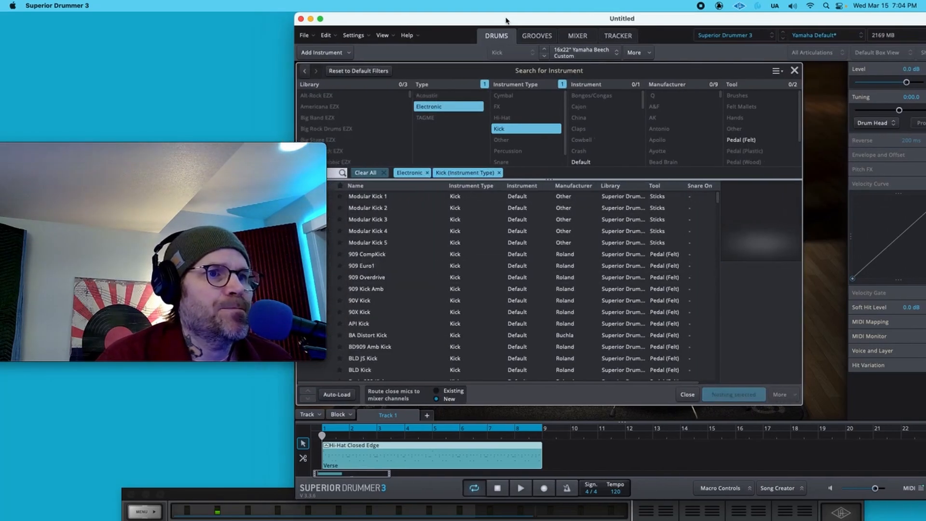
pyautogui.scroll(-4, 413, 268)
pyautogui.scroll(-8, 413, 268)
pyautogui.click(376, 337)
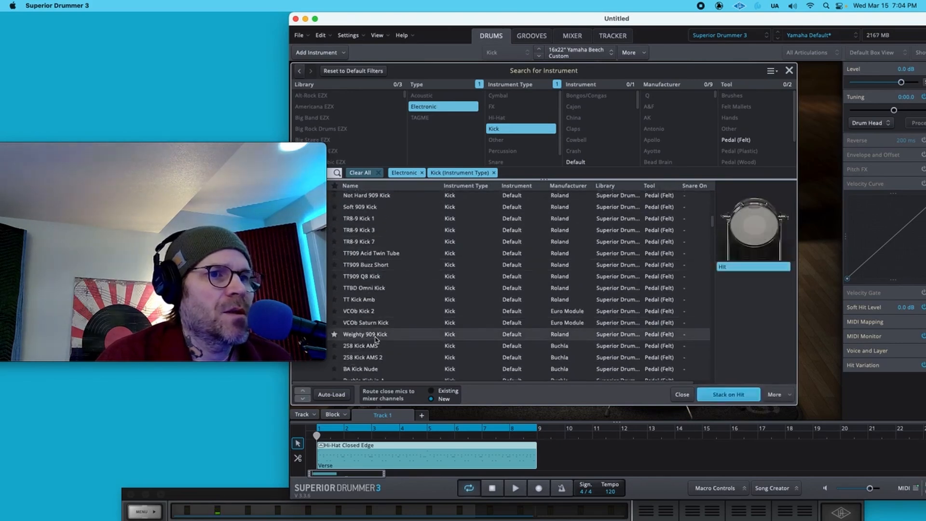
pyautogui.click(726, 394)
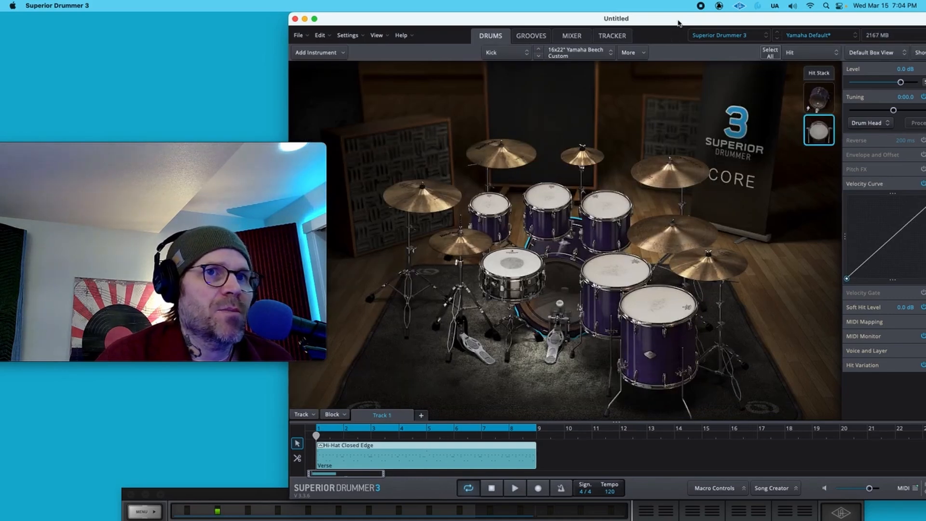
# - Remove the stacked 909 kick layer from the kick's Hit stack
pyautogui.moveTo(678, 22); pyautogui.dragTo(658, 19)
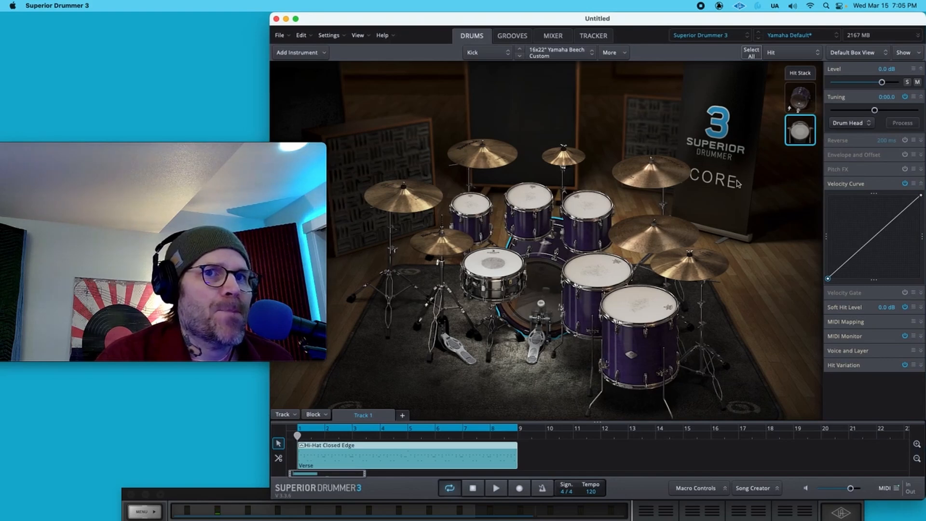
pyautogui.click(799, 145)
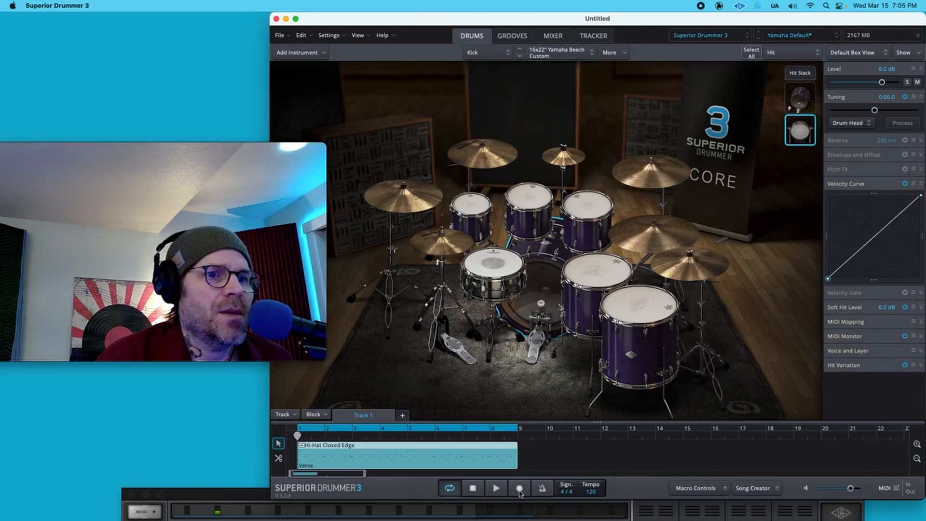
pyautogui.click(501, 491)
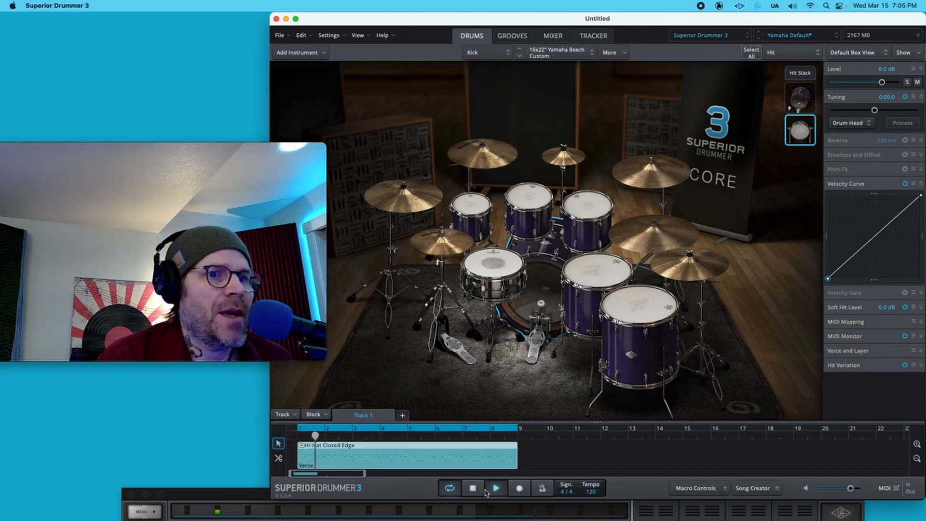
pyautogui.rightClick(800, 131)
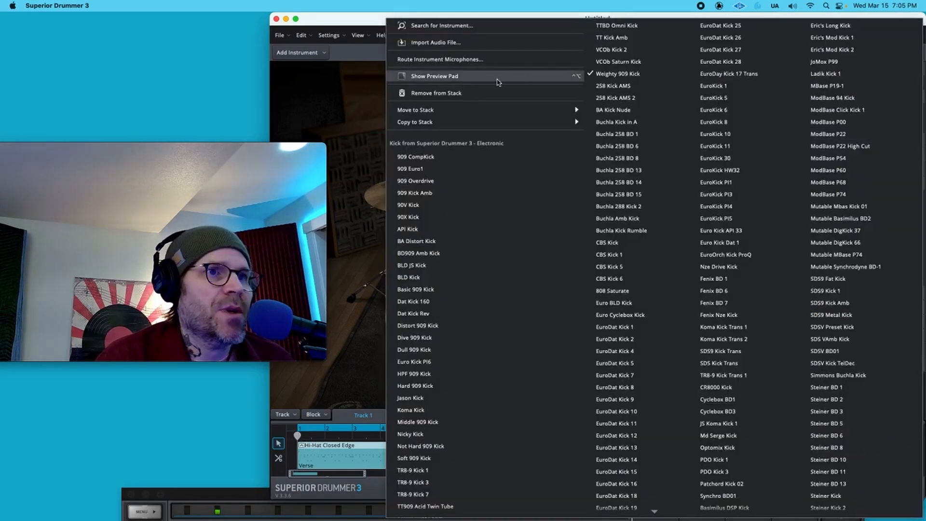
pyautogui.click(501, 93)
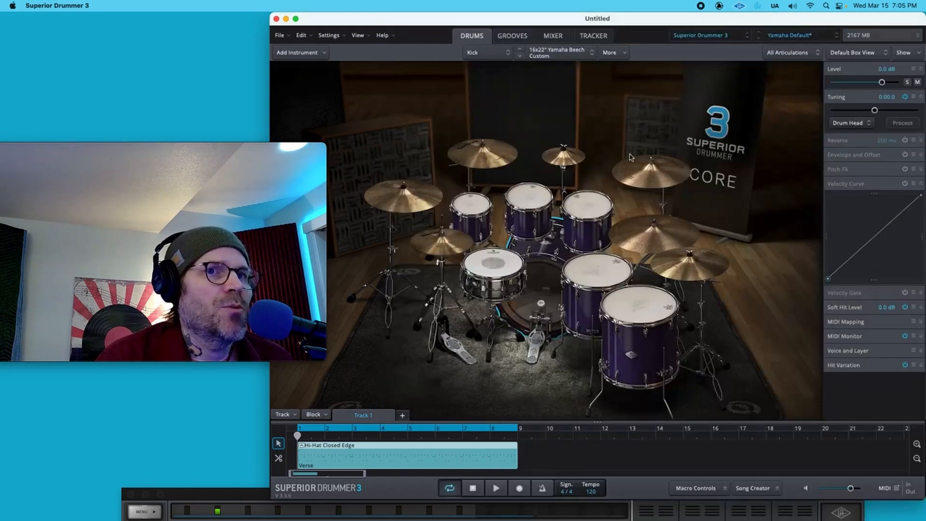
# - Stack the Weighty 909 Kick from the Electronic kicks onto the kick's Open articulation
pyautogui.rightClick(540, 275)
pyautogui.moveTo(641, 37)
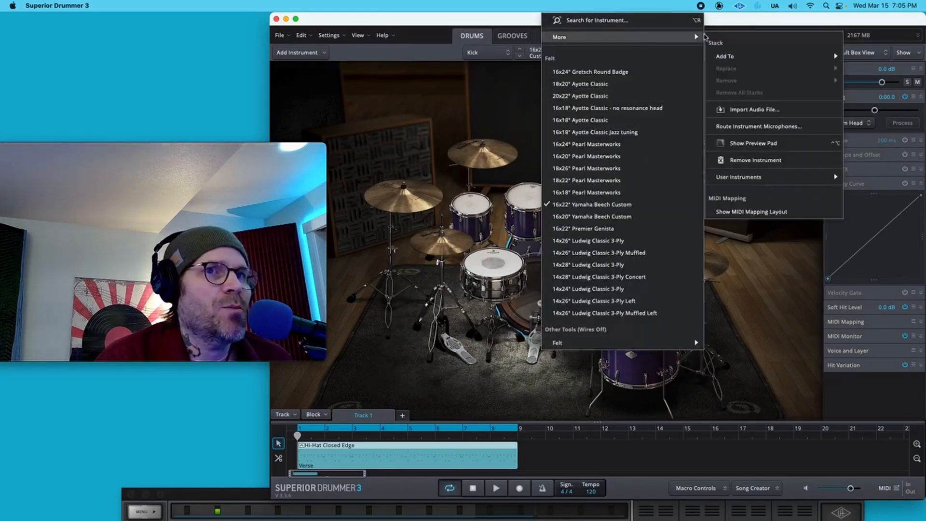
pyautogui.click(861, 58)
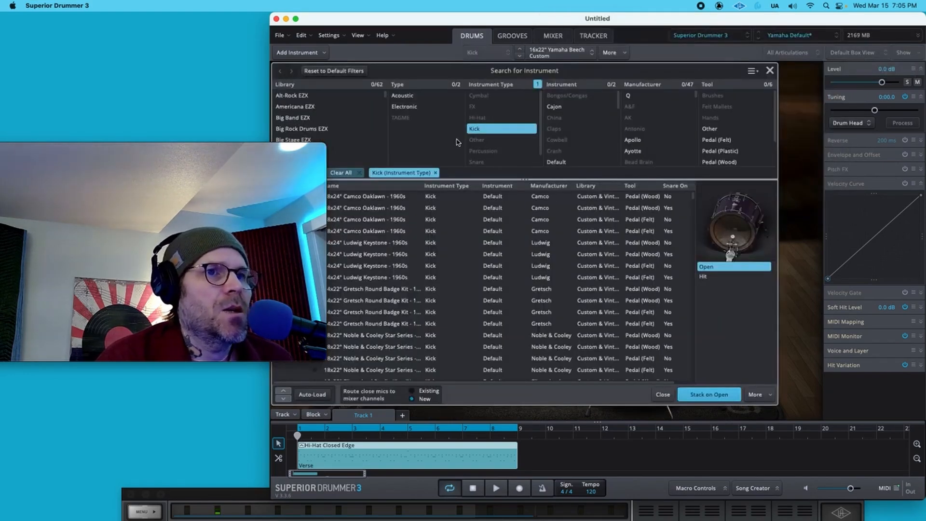
pyautogui.click(422, 106)
pyautogui.scroll(-10, 404, 297)
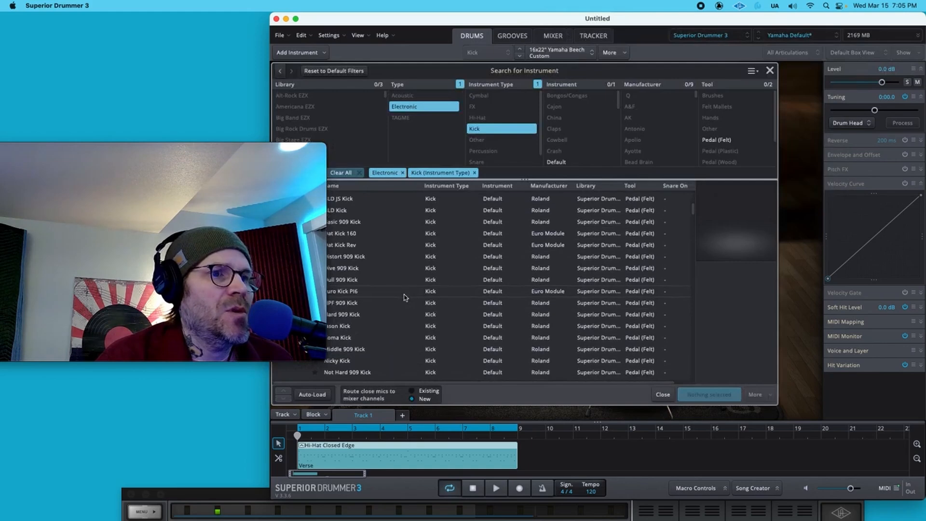
pyautogui.scroll(2, 404, 297)
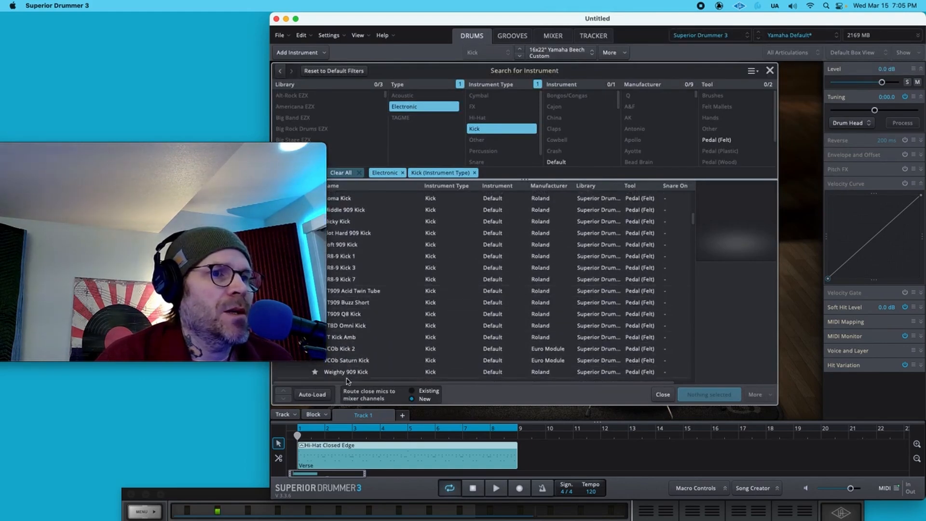
pyautogui.click(350, 372)
pyautogui.click(698, 395)
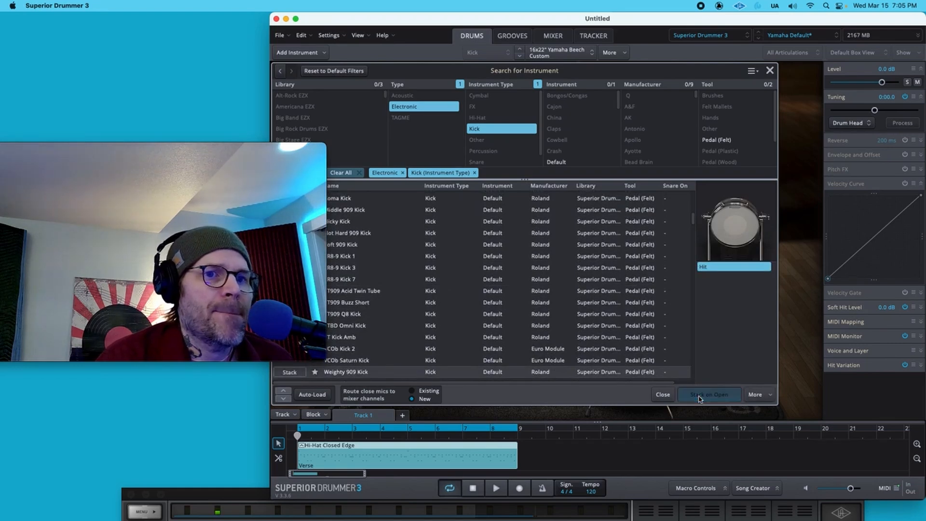
# - Start playback, lower the 909 layer's level to about -4.7 dB and pull its velocity curve midpoint down
pyautogui.click(497, 488)
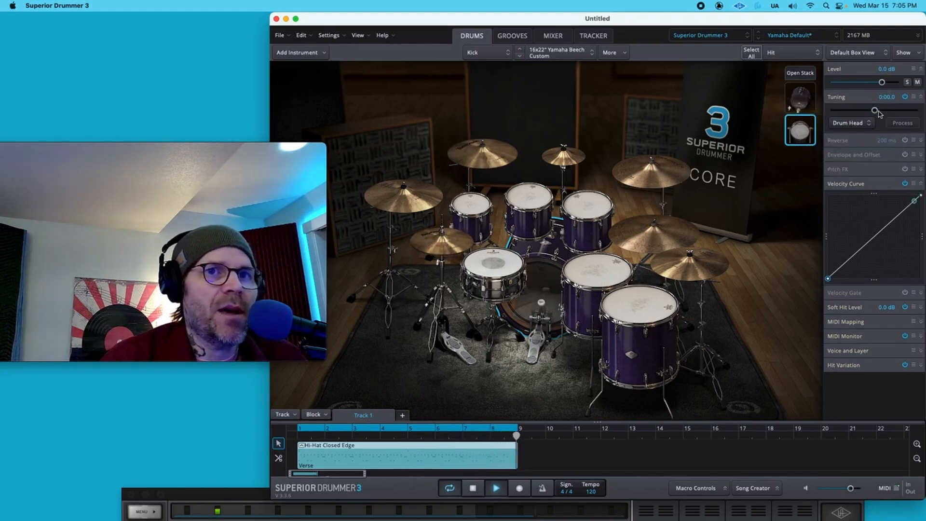
pyautogui.moveTo(882, 83); pyautogui.dragTo(875, 82)
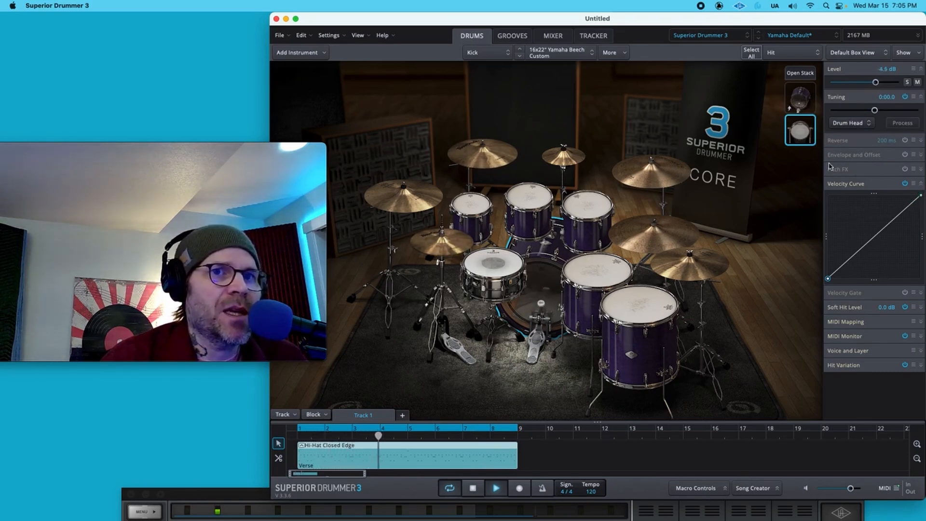
pyautogui.moveTo(875, 82); pyautogui.dragTo(875, 83)
pyautogui.moveTo(879, 233); pyautogui.dragTo(868, 247)
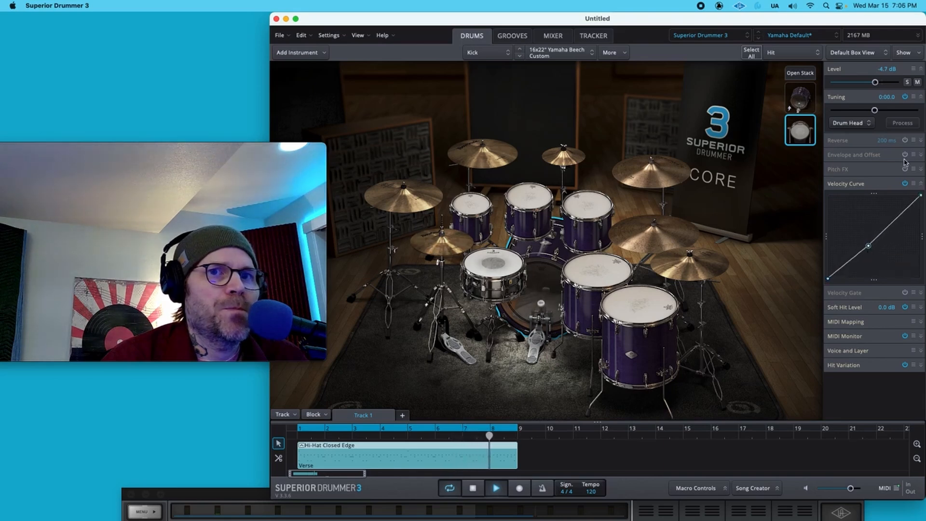
# - Enable the 909 layer's Envelope and Offset, shorten its release to about 549 ms, and bend its velocity curve upward
pyautogui.click(922, 155)
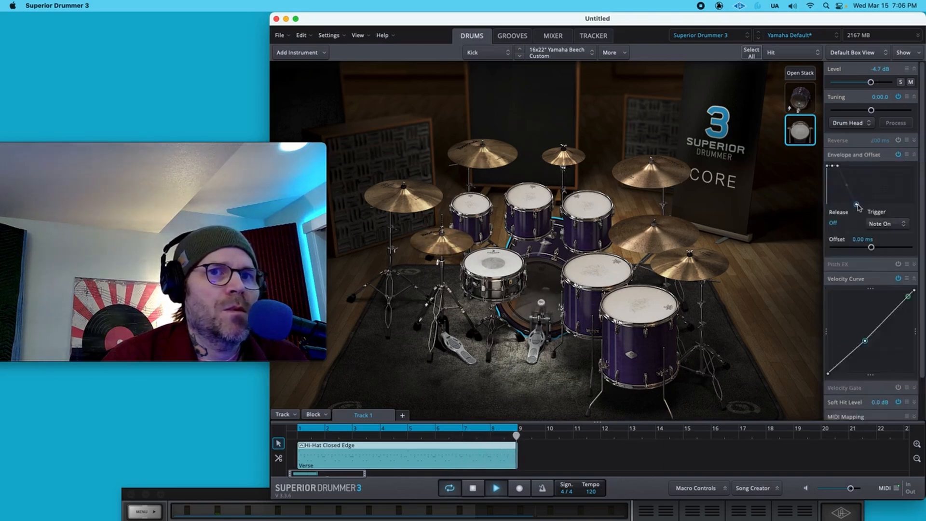
pyautogui.moveTo(854, 206); pyautogui.dragTo(855, 206)
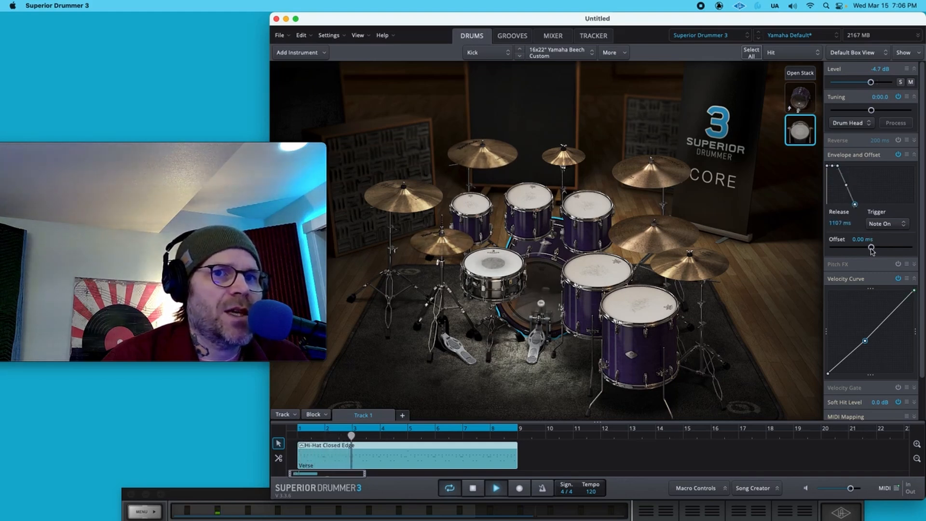
pyautogui.moveTo(871, 246); pyautogui.dragTo(867, 249)
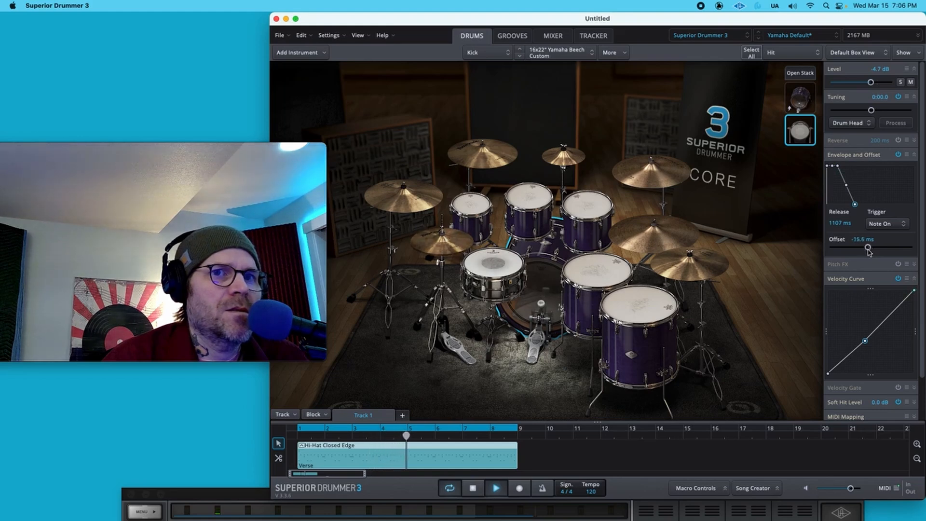
pyautogui.moveTo(864, 341); pyautogui.dragTo(859, 330)
pyautogui.moveTo(869, 249); pyautogui.dragTo(871, 248)
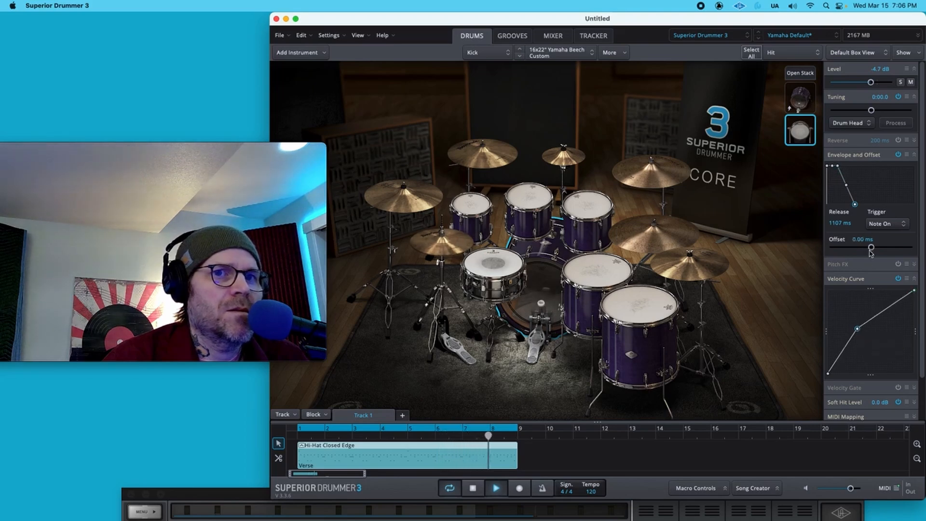
pyautogui.moveTo(858, 331); pyautogui.dragTo(856, 326)
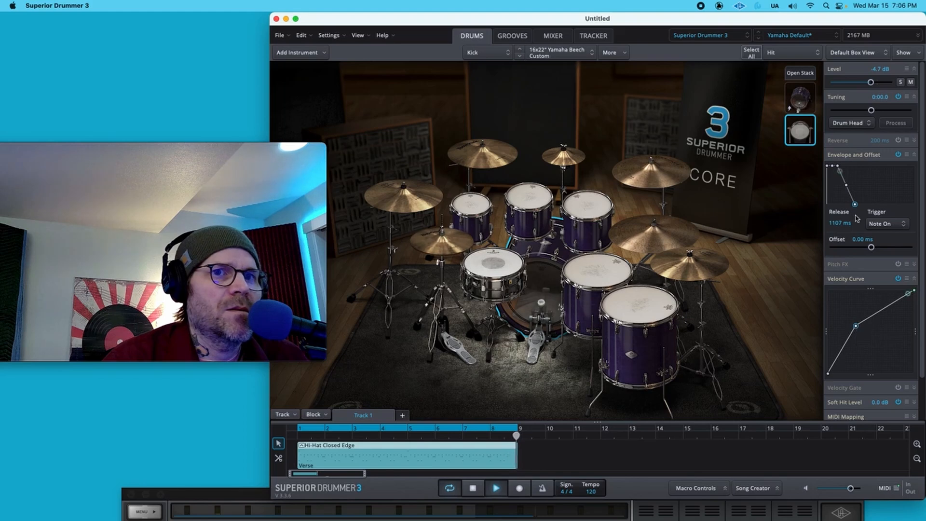
pyautogui.moveTo(855, 204); pyautogui.dragTo(855, 199)
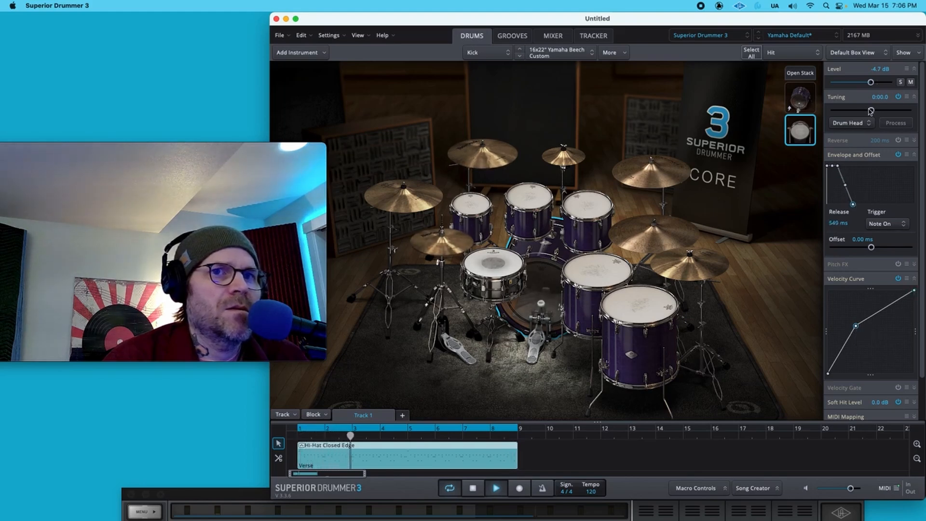
# - Raise the 909 layer's tuning to about +2.0 and set its level to about -5.4 dB
pyautogui.moveTo(871, 110); pyautogui.dragTo(873, 112)
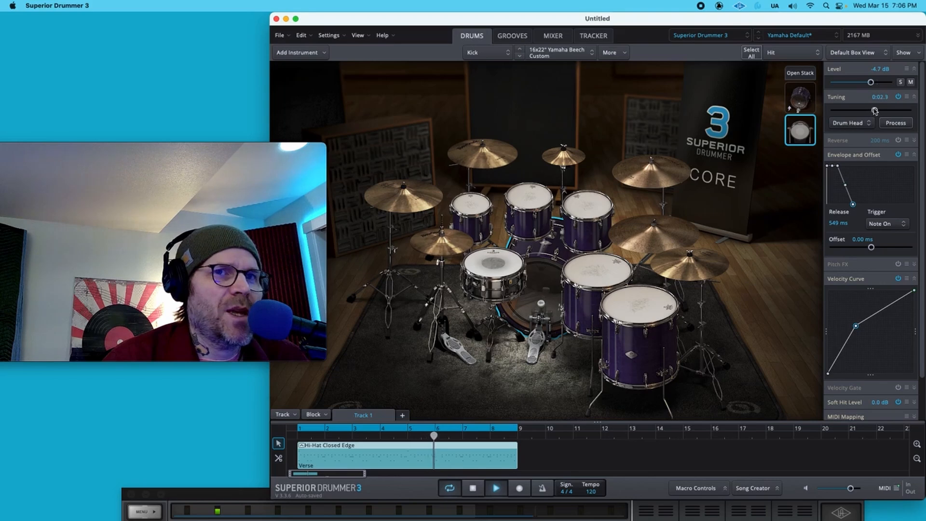
pyautogui.moveTo(874, 111); pyautogui.dragTo(875, 110)
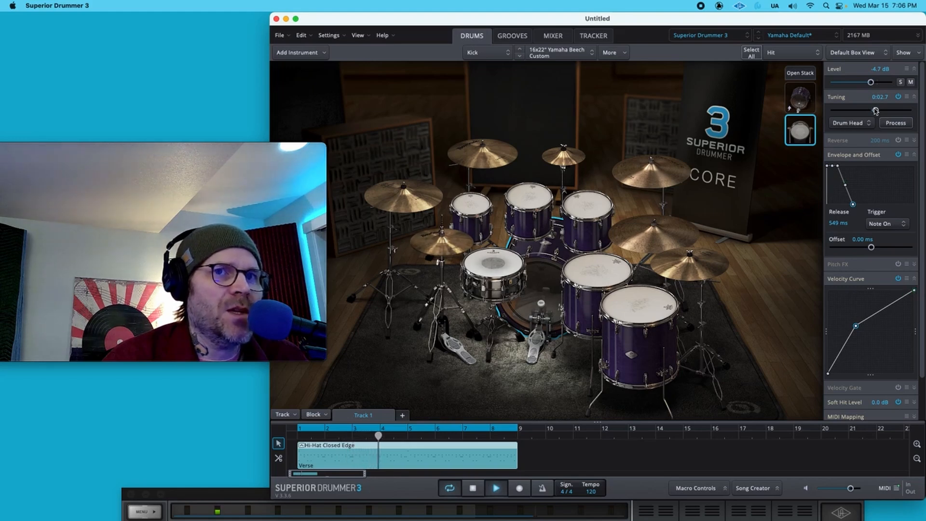
pyautogui.moveTo(876, 111); pyautogui.dragTo(875, 110)
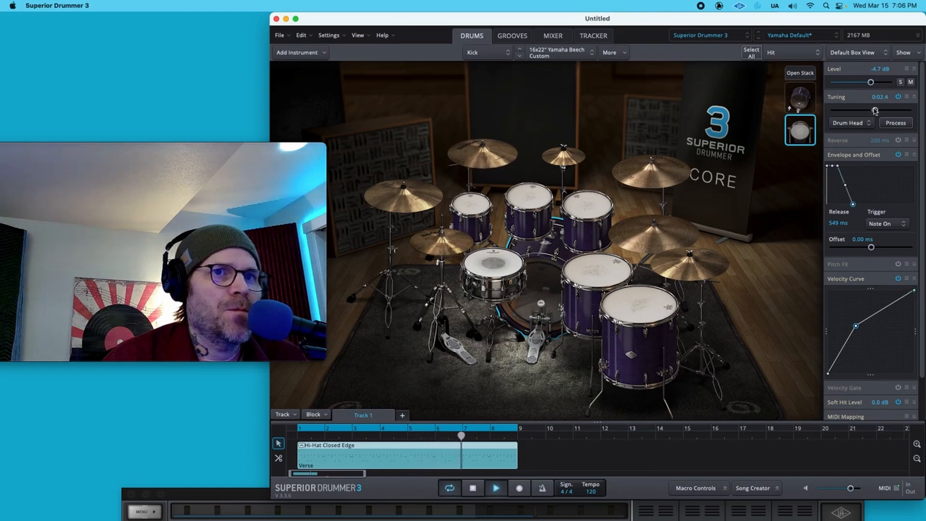
pyautogui.moveTo(877, 82); pyautogui.dragTo(875, 112)
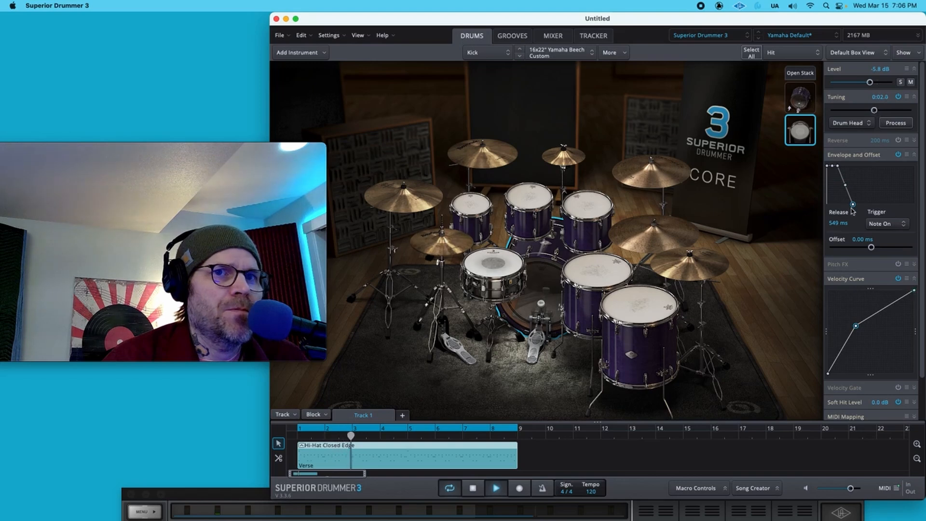
pyautogui.moveTo(870, 82); pyautogui.dragTo(875, 89)
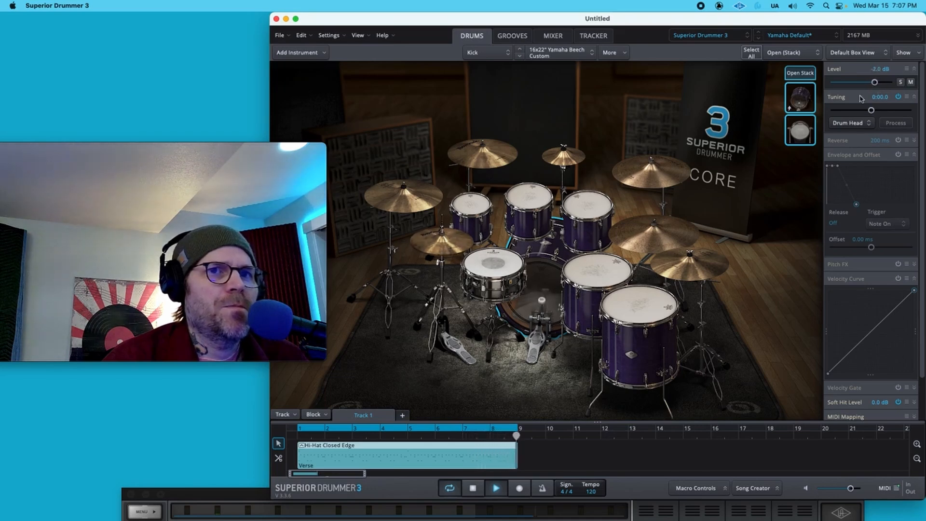
# - Select the 909 layer and toggle its mute on and off during playback to compare
pyautogui.click(800, 131)
pyautogui.press('space')
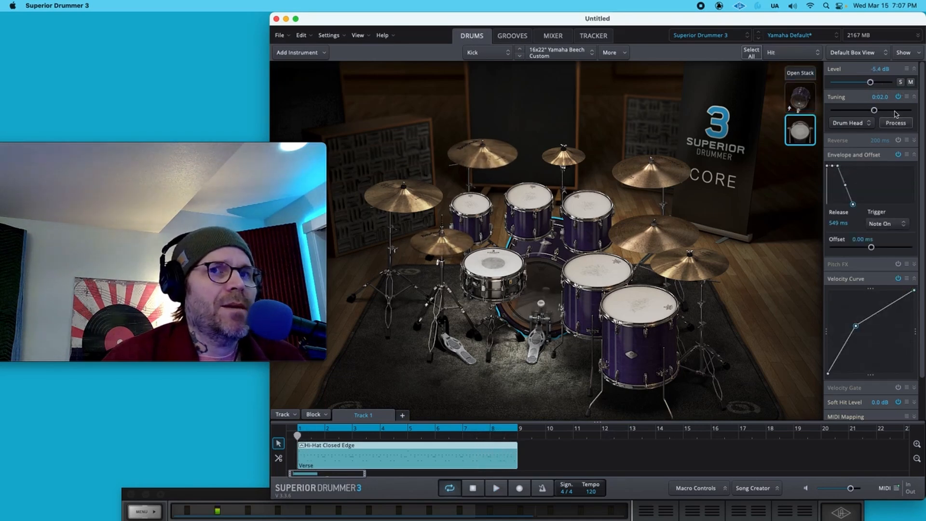
pyautogui.click(910, 83)
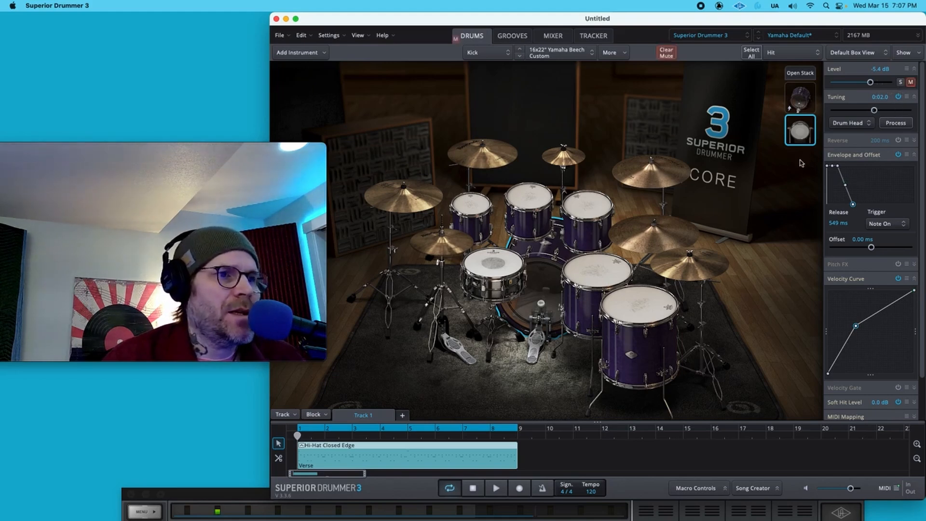
pyautogui.press('space')
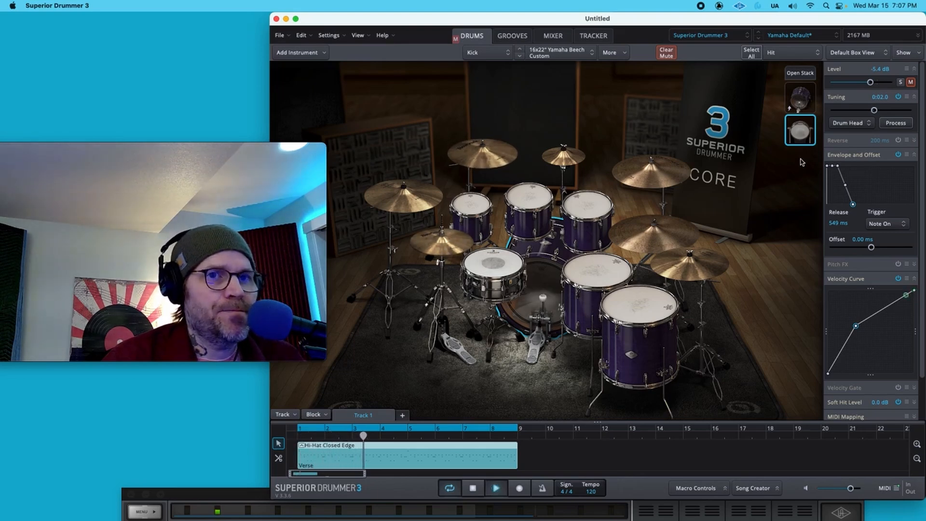
pyautogui.click(910, 82)
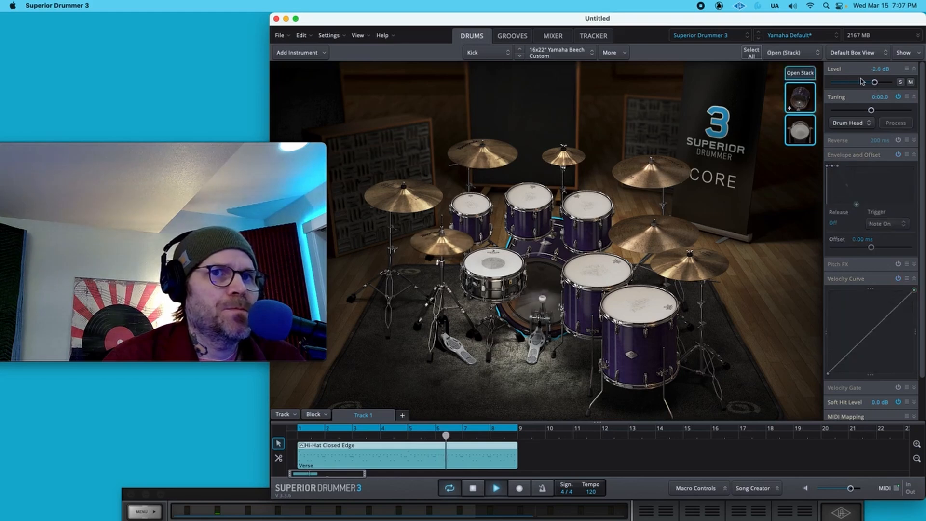
# - Lower the 909 layer's level to about -6.5 dB and toggle its mute on and off to compare
pyautogui.moveTo(872, 82); pyautogui.dragTo(873, 83)
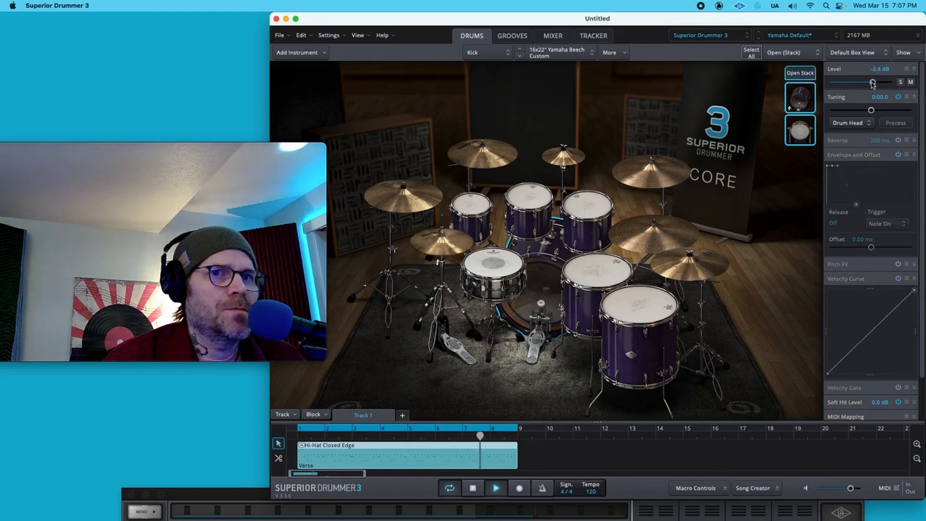
pyautogui.click(911, 82)
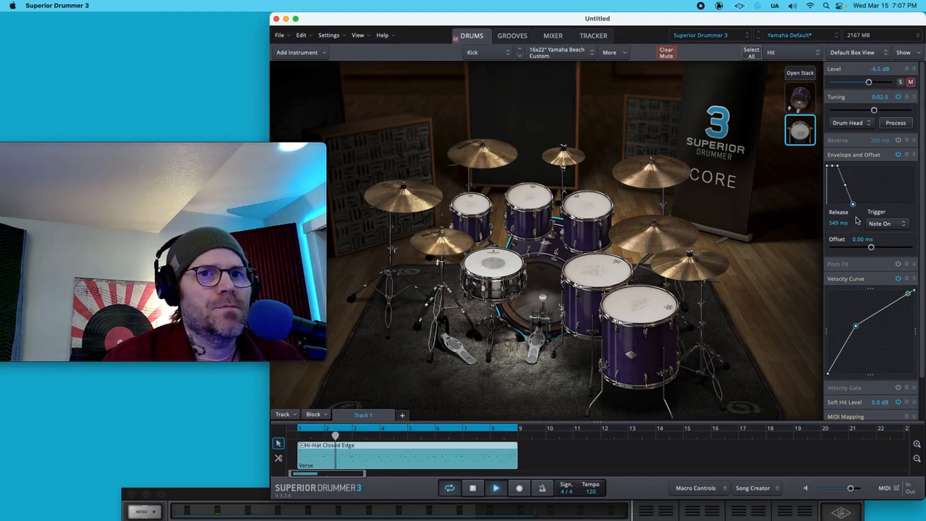
pyautogui.click(910, 82)
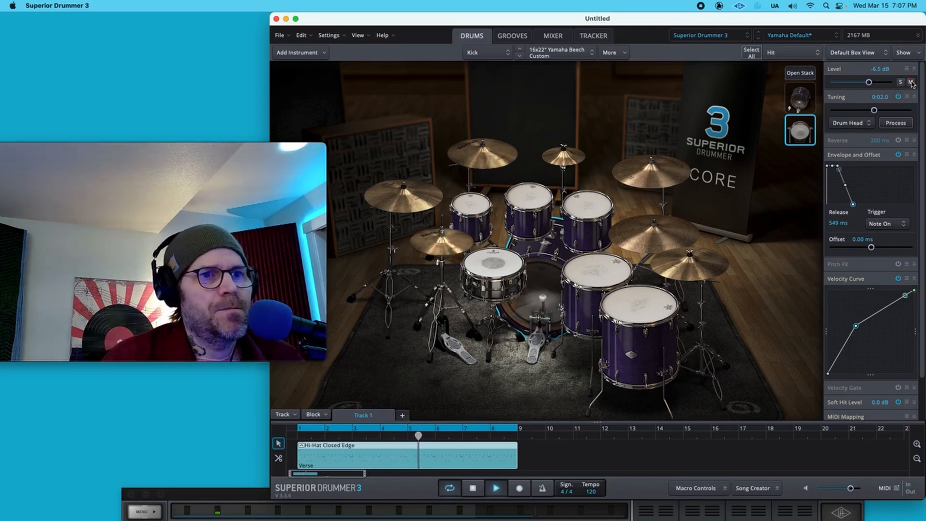